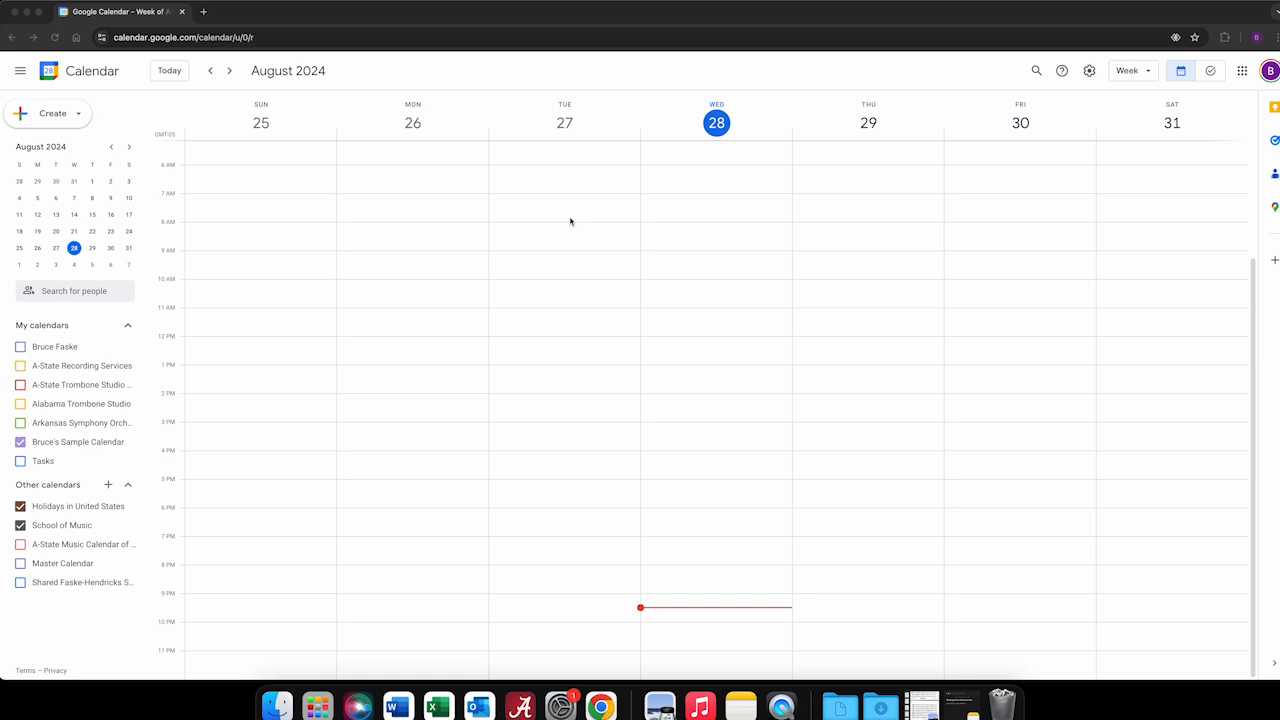
click(284, 39)
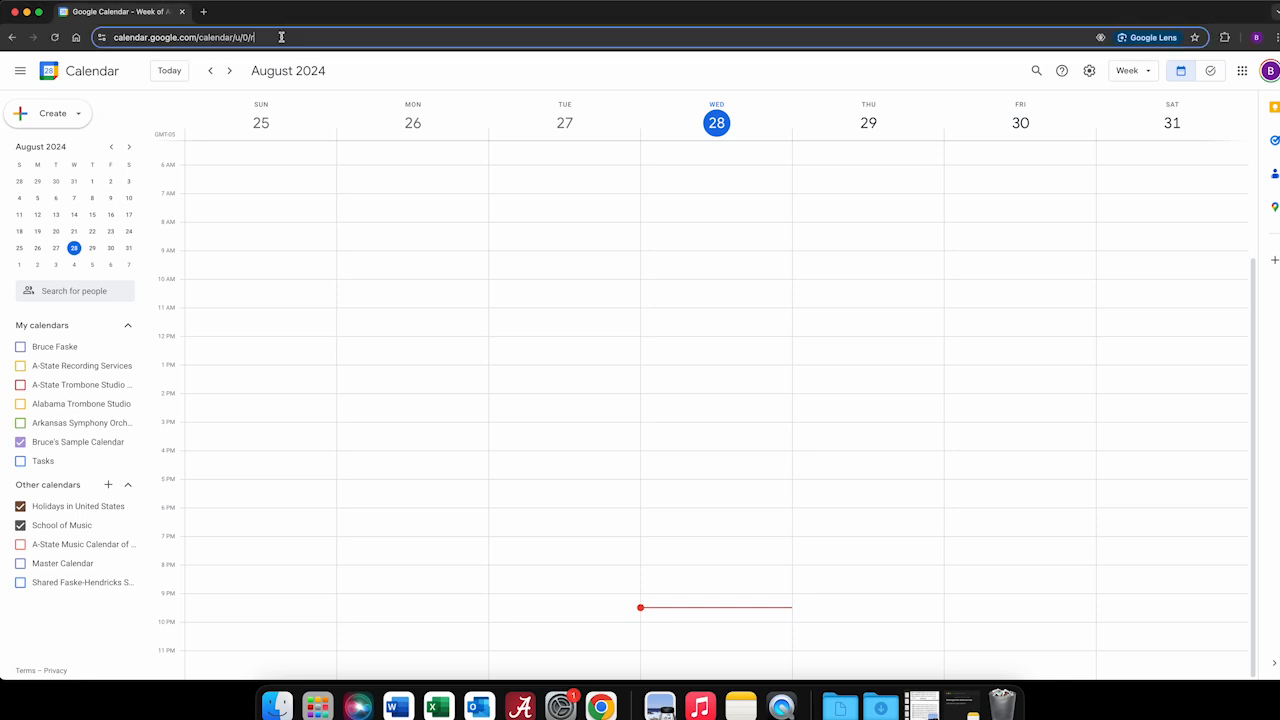
click(384, 68)
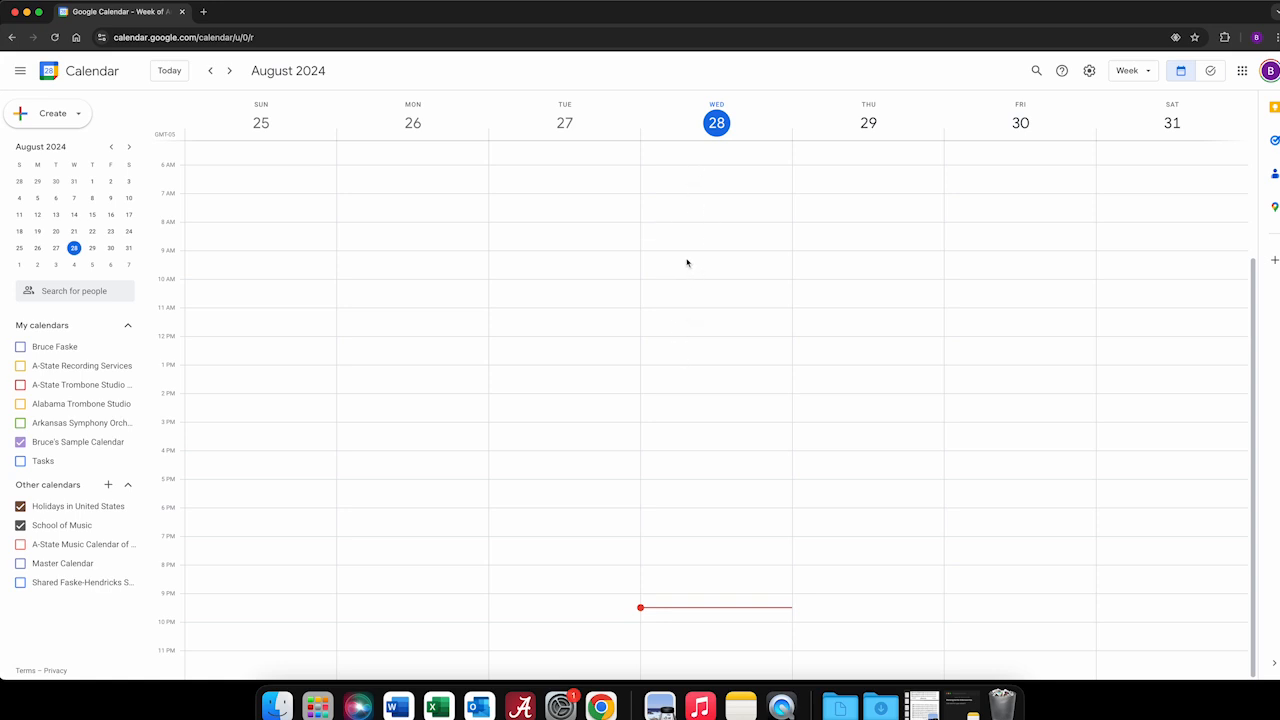
- Briefly show the Alabama Trombone Studio, Arkansas Symphony and Tasks calendars, and hide them again along with the sample calendar
click(19, 442)
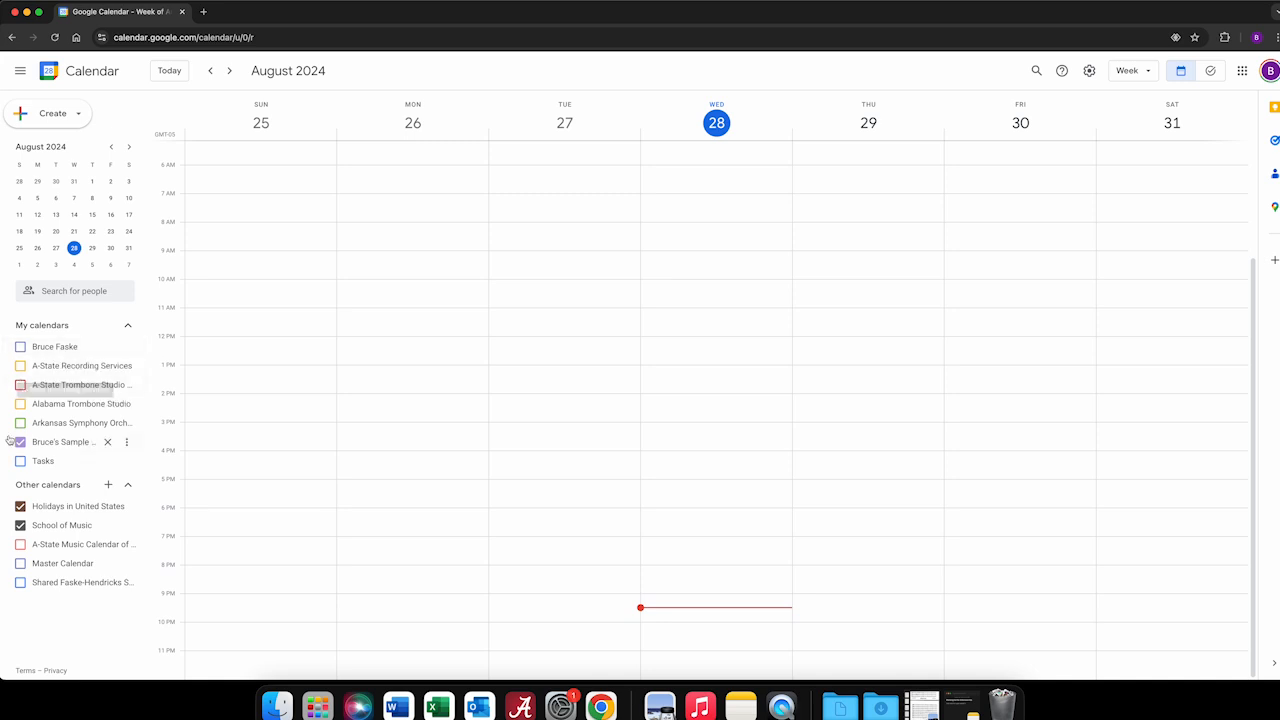
click(19, 403)
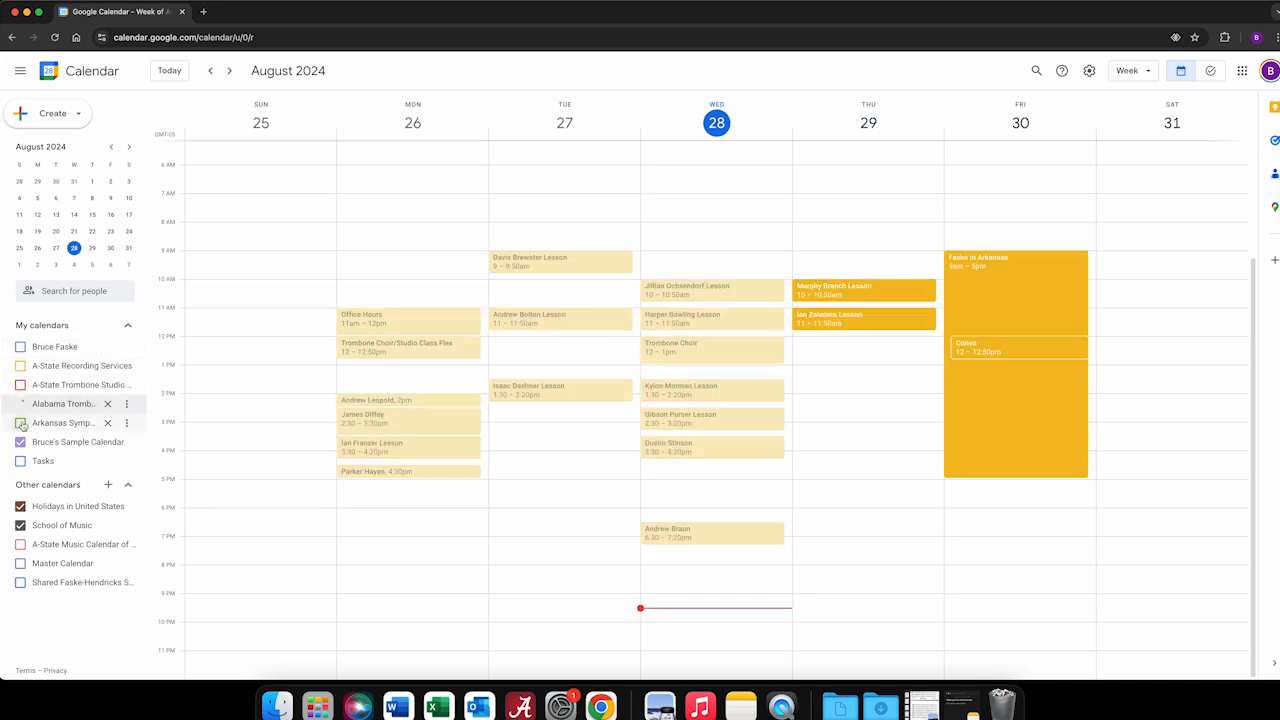
click(20, 423)
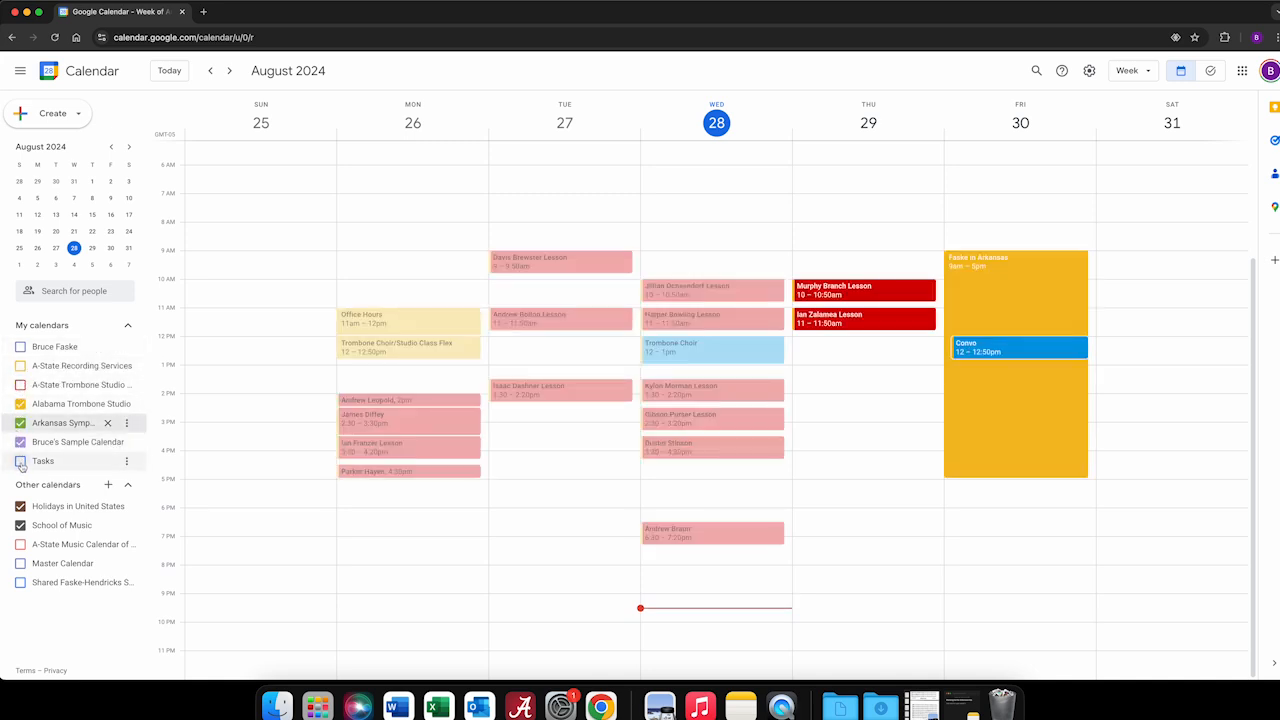
click(20, 462)
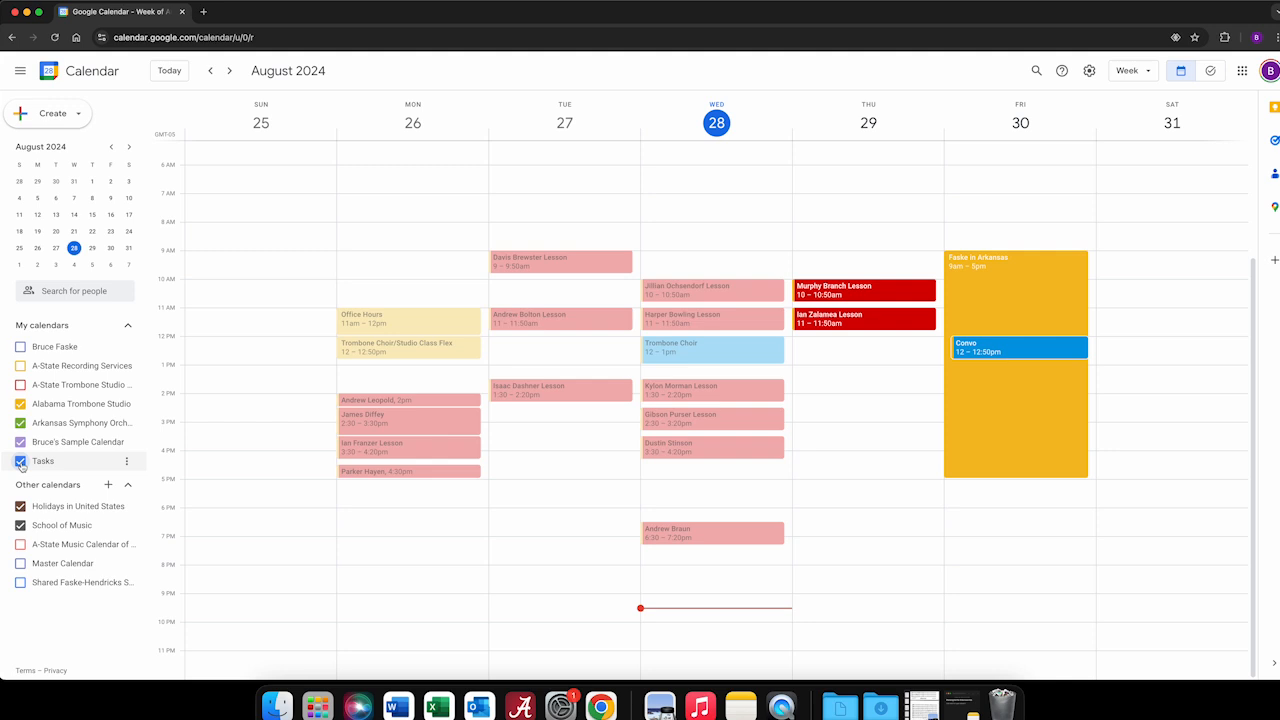
click(20, 462)
click(20, 442)
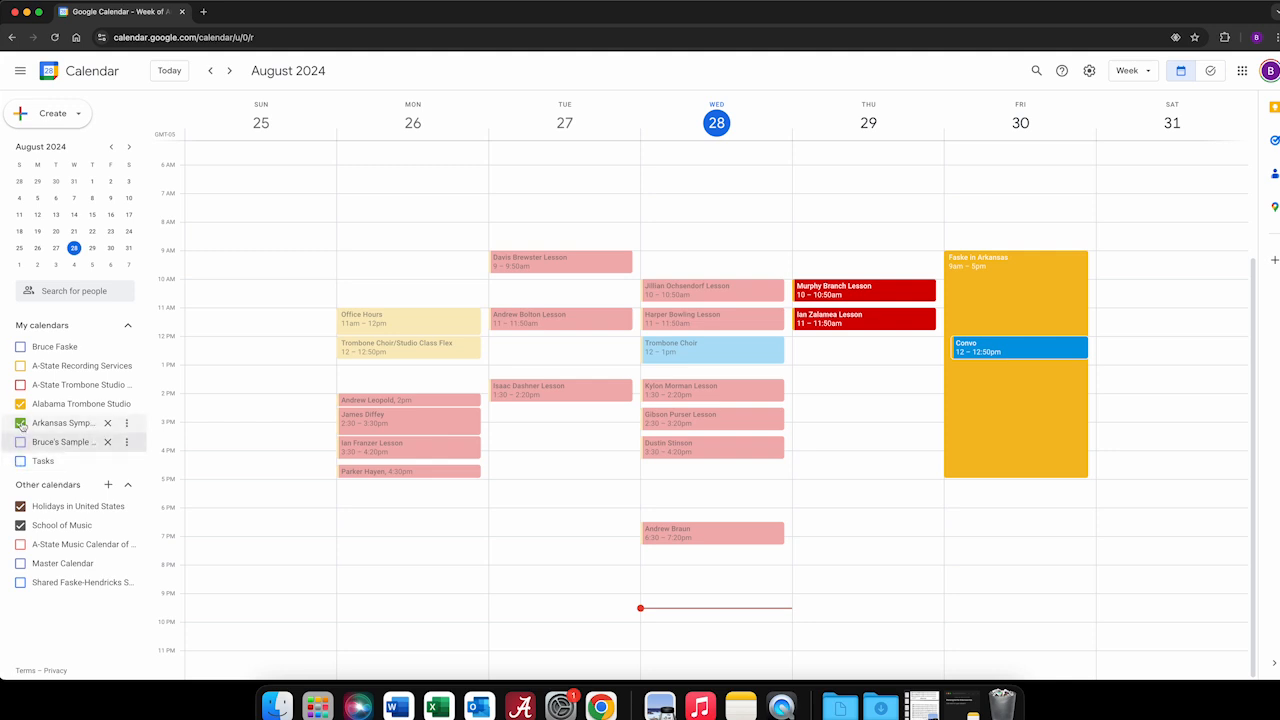
click(20, 424)
click(20, 404)
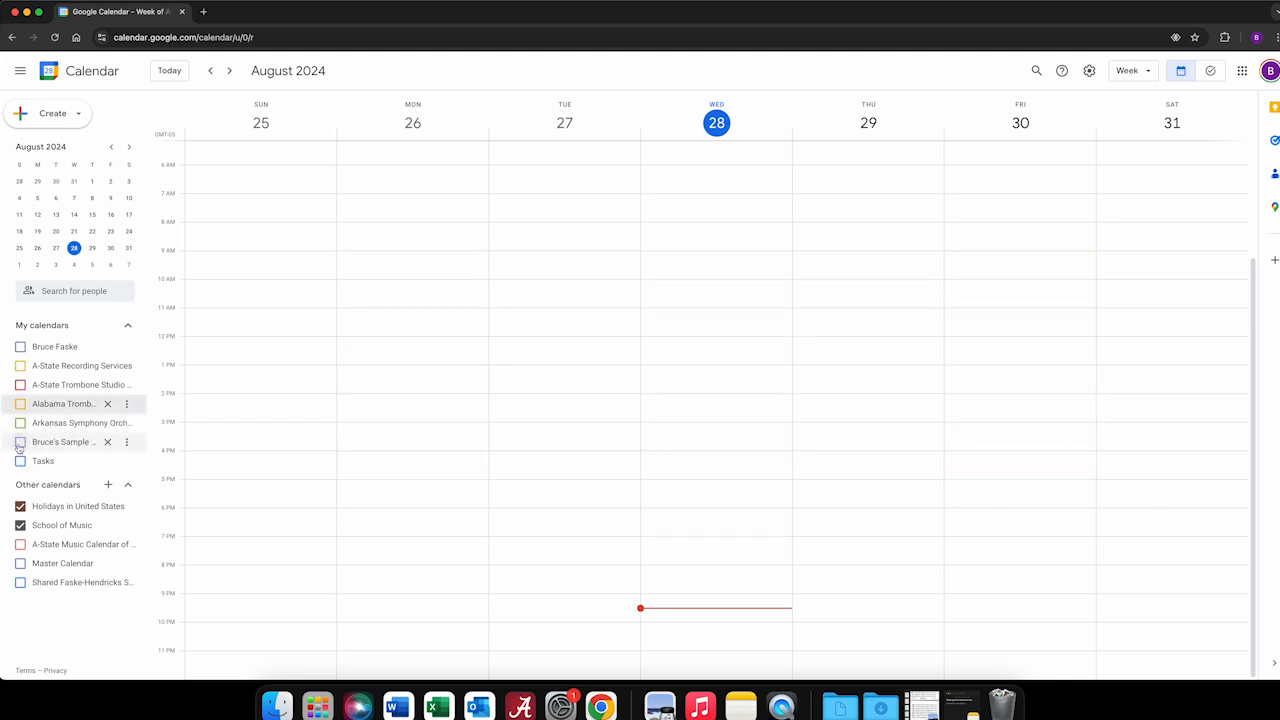
- Remove the existing sample calendar from the My calendars list and confirm the removal
click(107, 442)
click(740, 396)
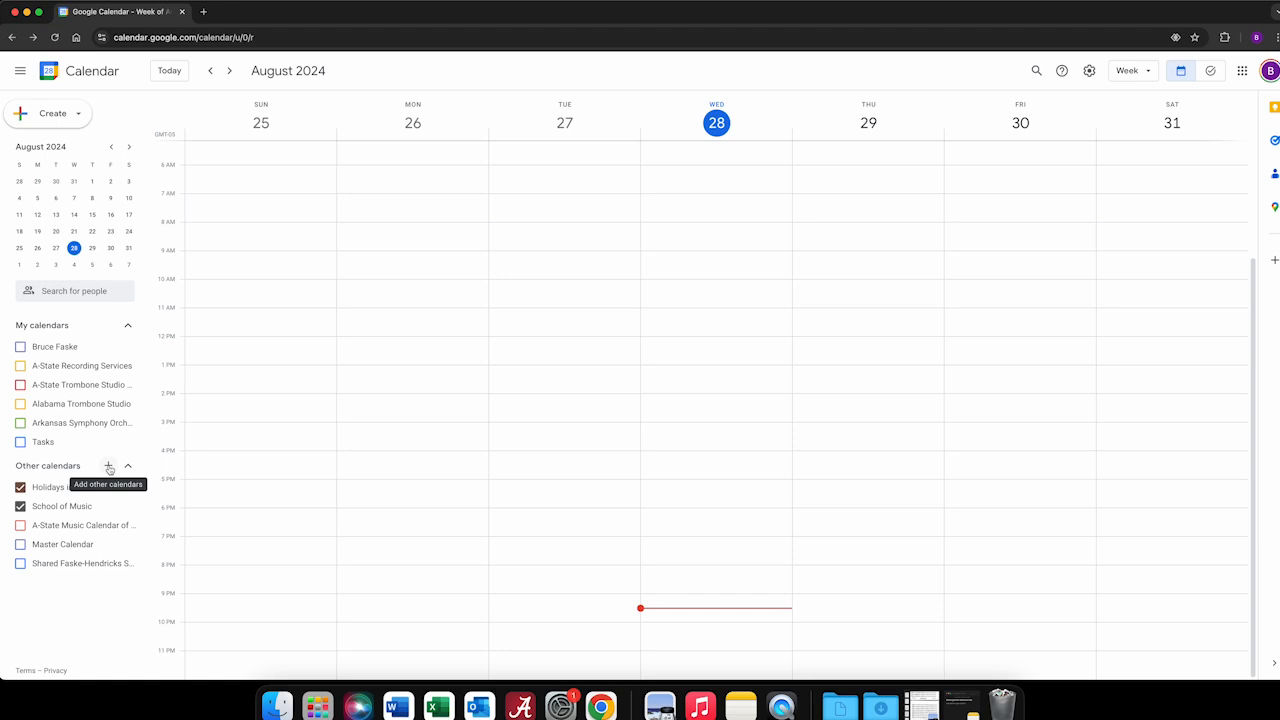
- Create a new calendar named with the owner's first name plus "Sample Calendar", described as "blah blah blah", and return to the week view
click(109, 467)
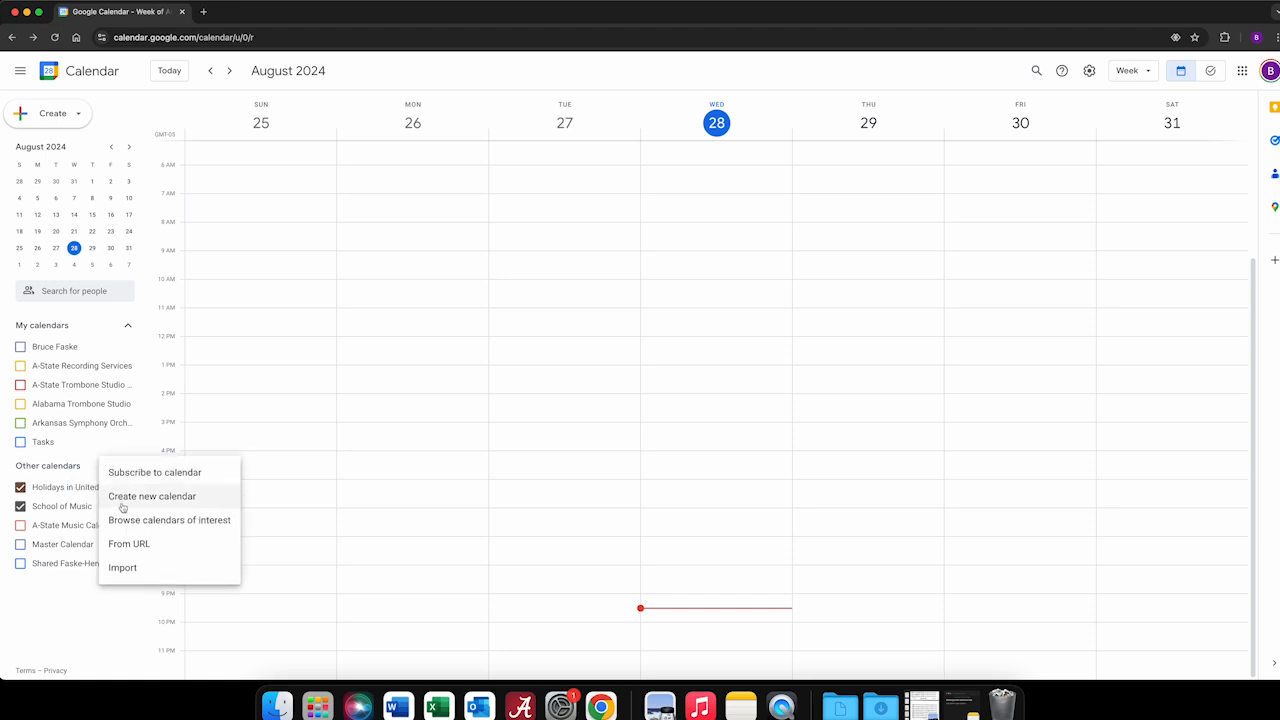
click(181, 498)
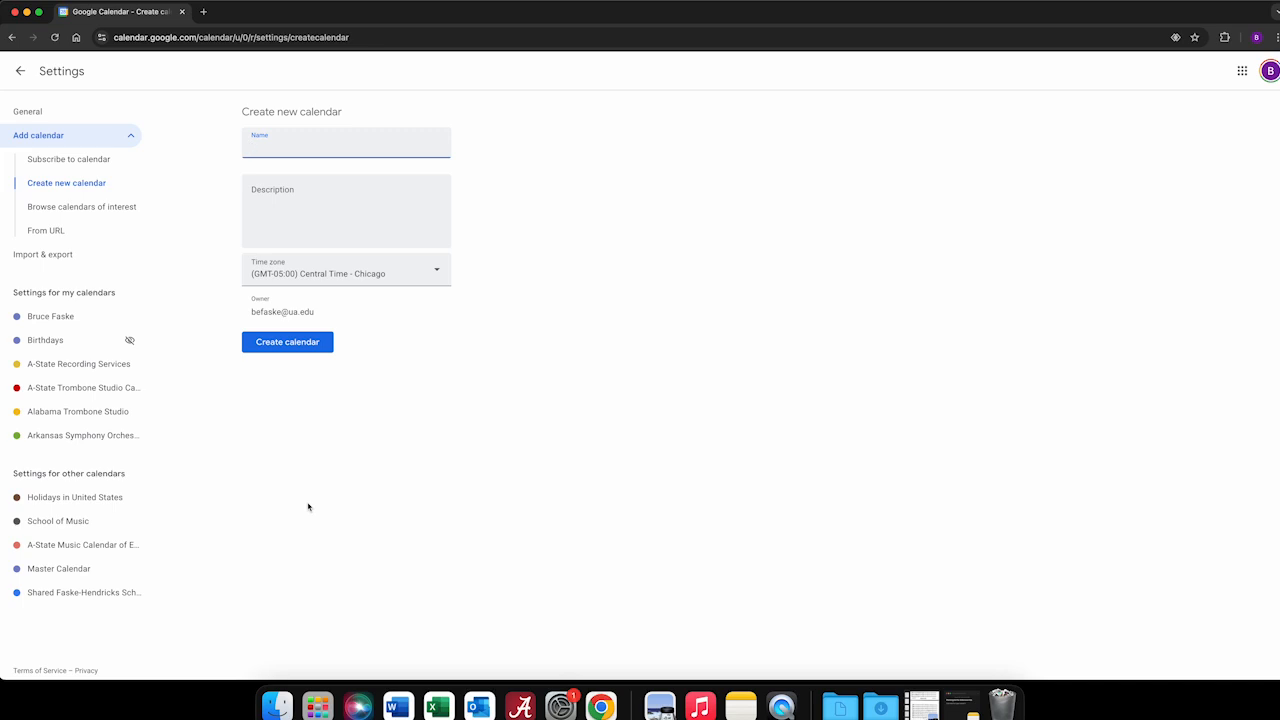
text(Bruce's Sammp)
key(BackSpace)
key(BackSpace)
text(ple Calendar)
click(296, 211)
text(blah)
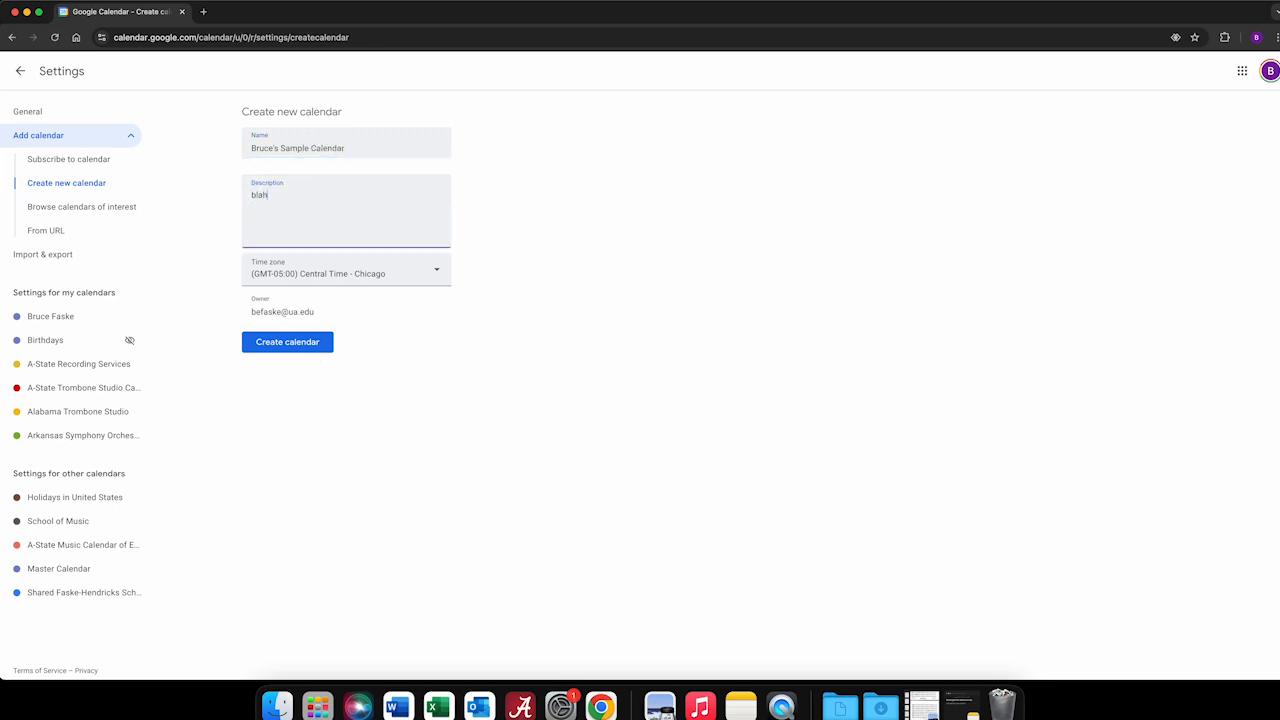
text( blah blah)
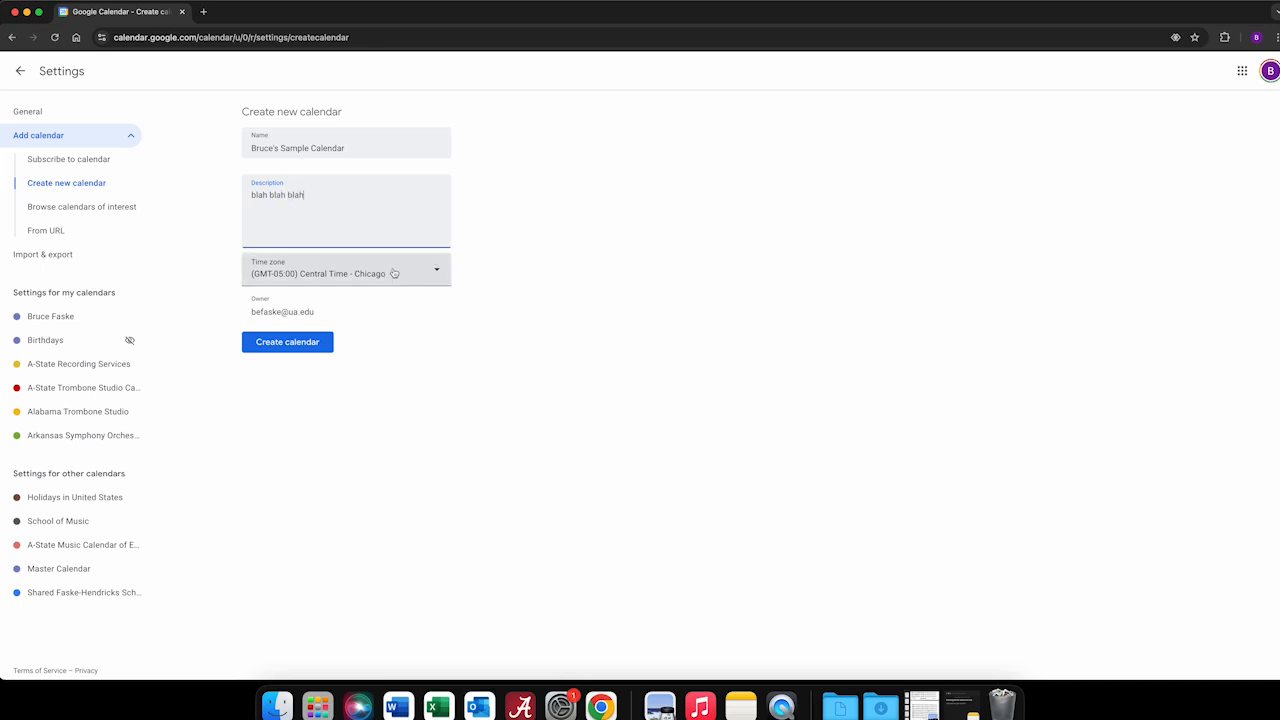
click(312, 350)
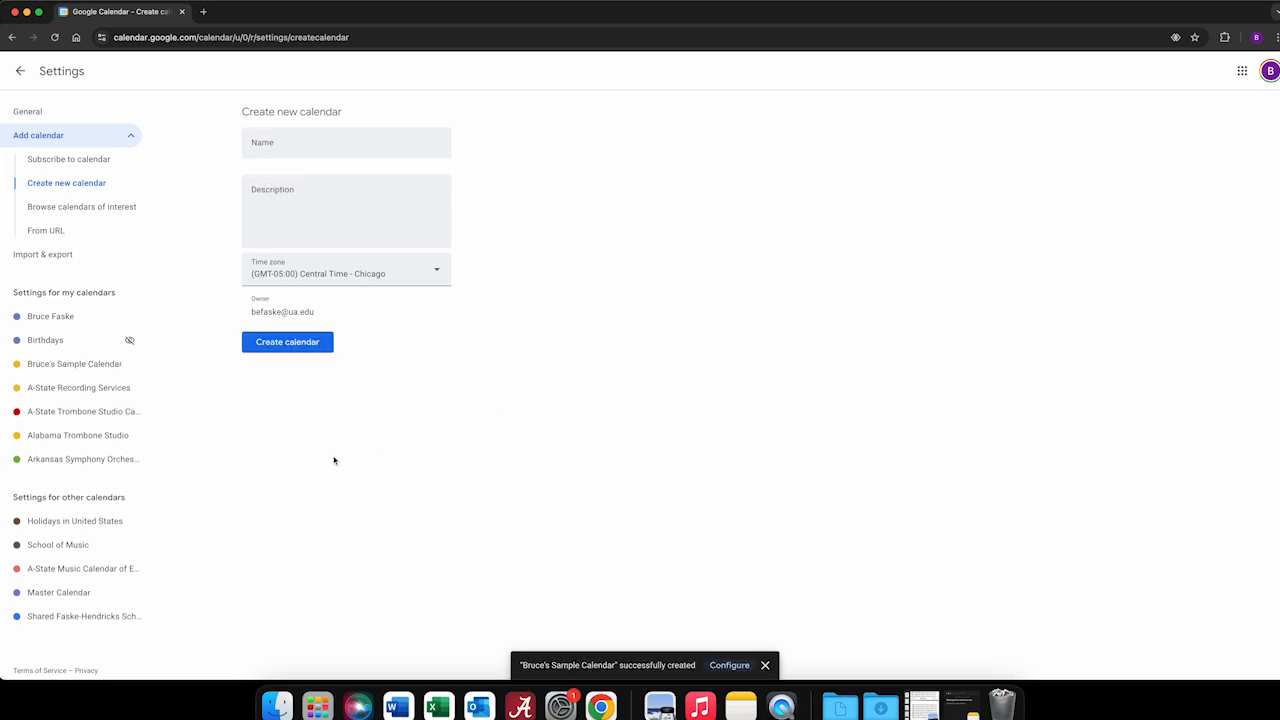
click(22, 71)
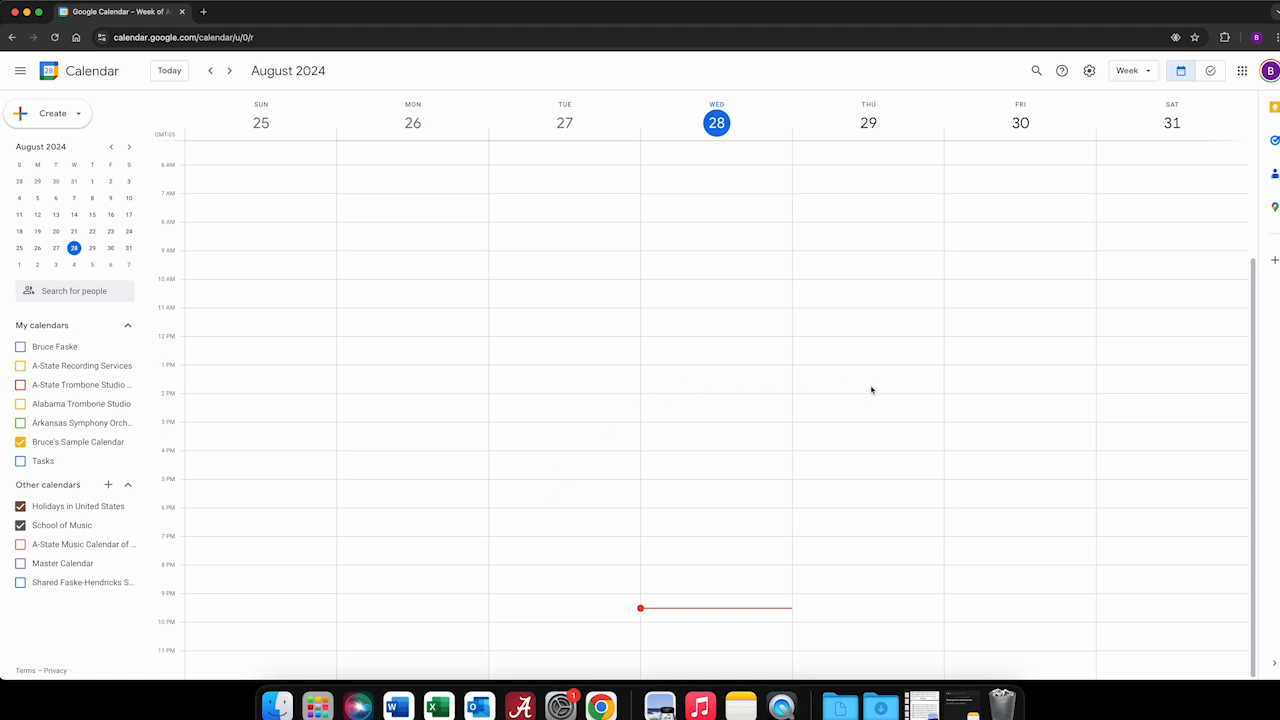
- Start an event on Friday, August 30, 1:00pm to 1:50pm, titled "Lunch with" followed by the companion's first name
click(960, 375)
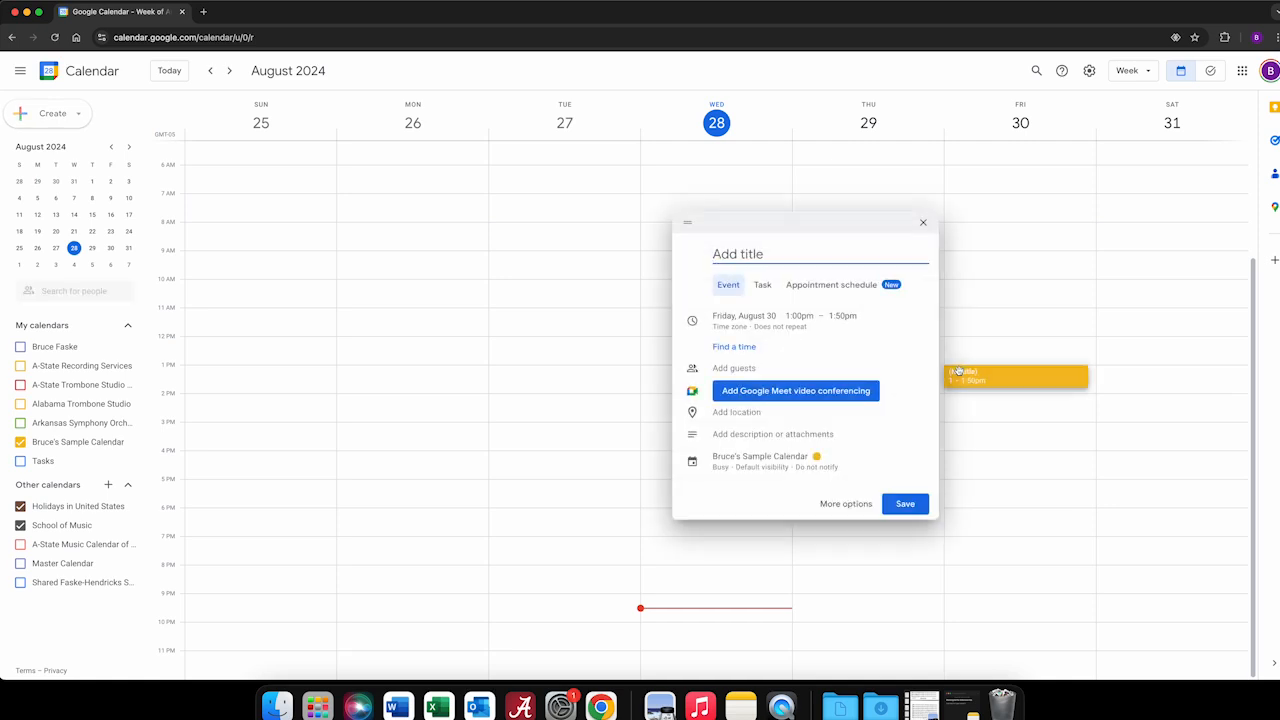
text(Lunch wiht)
key(BackSpace)
key(BackSpace)
key(BackSpace)
text(th Sarah)
- Set the lunch event's location to the Newk's Eatery branch in Tuscaloosa and save the event
click(774, 413)
click(782, 422)
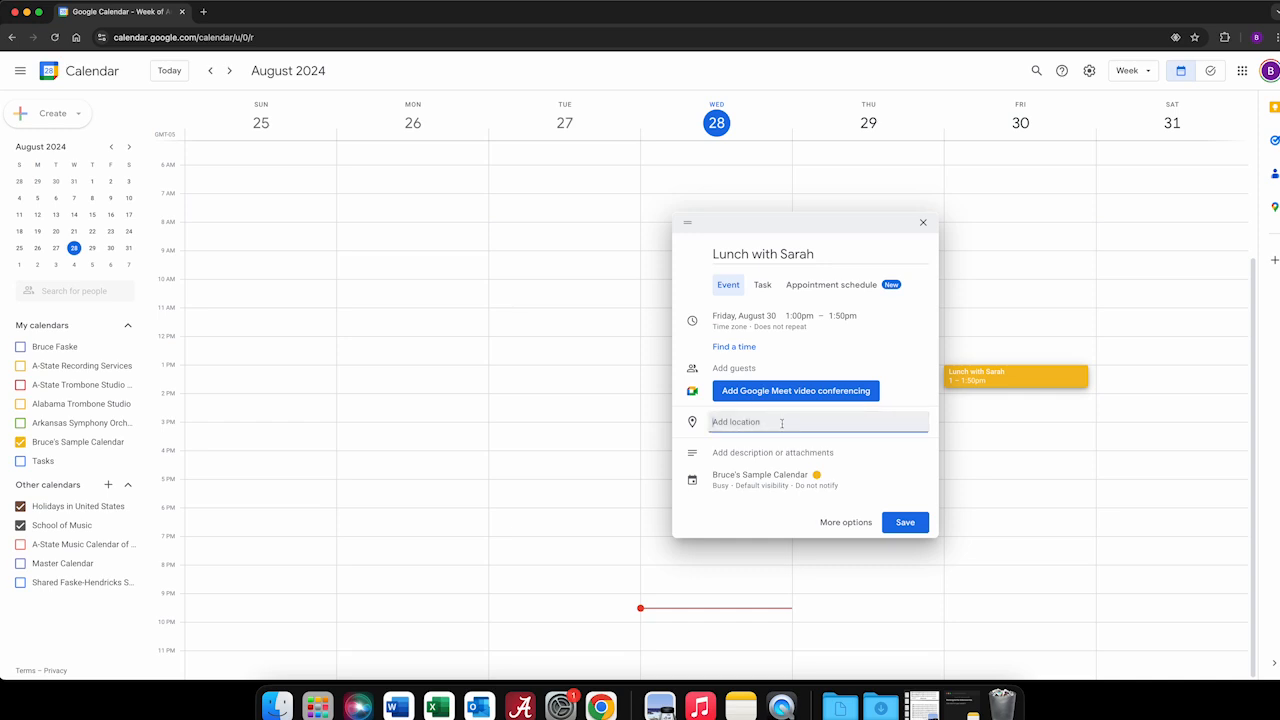
text(Newks)
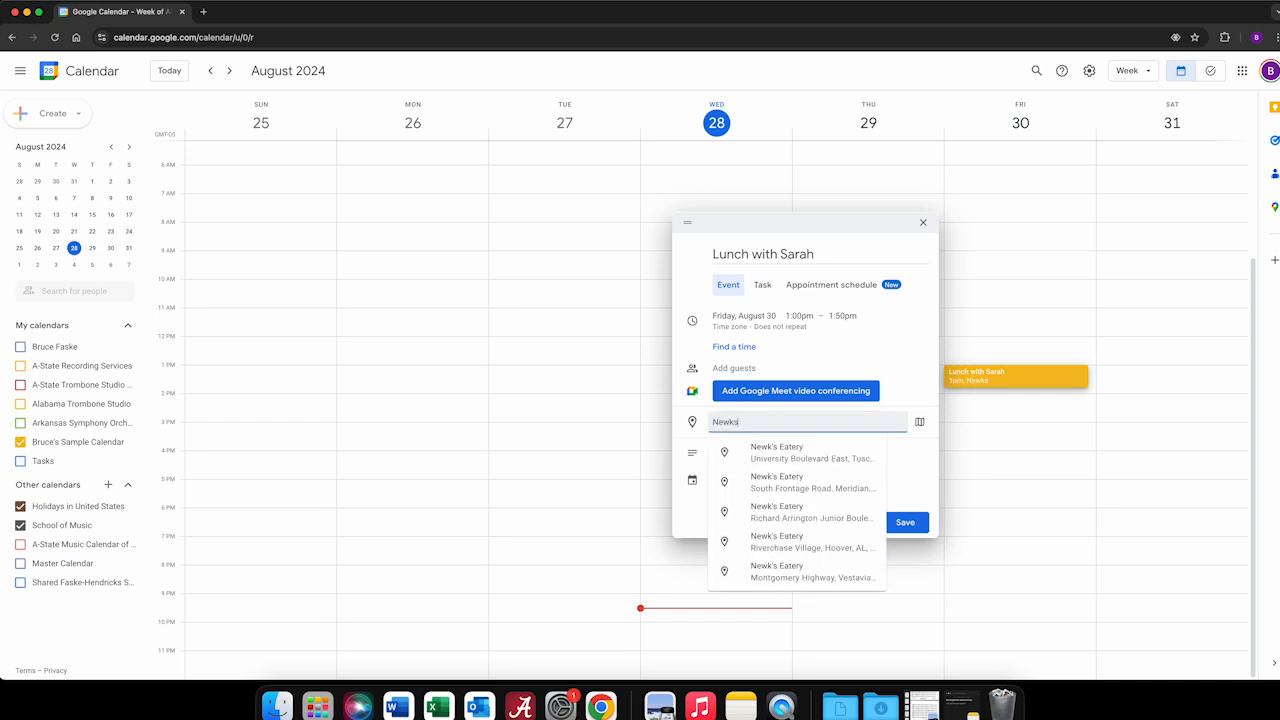
click(810, 458)
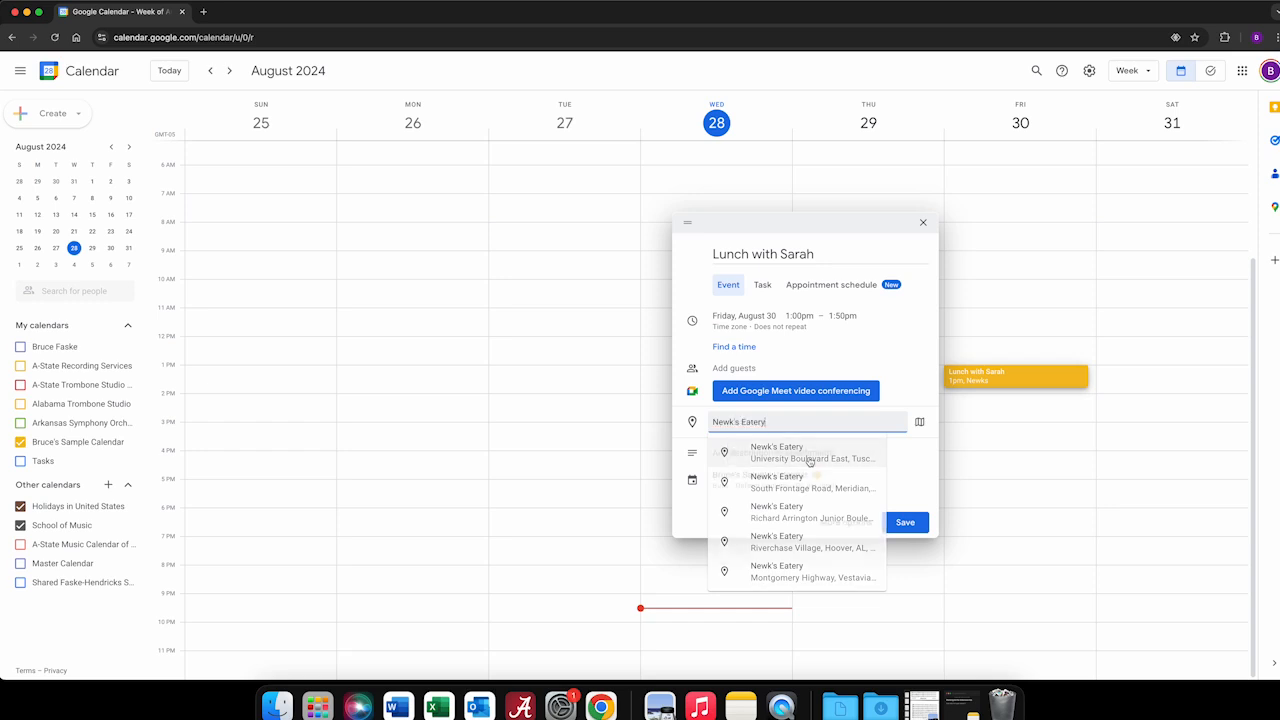
click(905, 523)
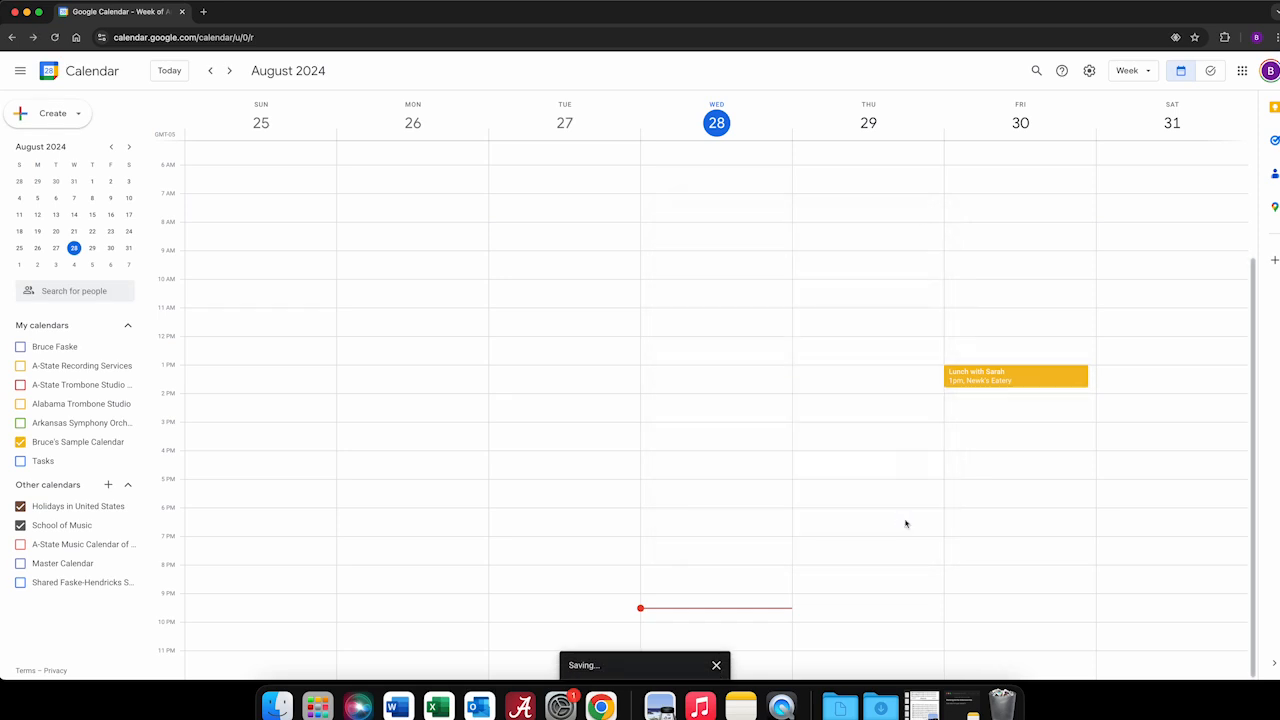
- Open the lunch event for full editing, try out a 10-minute notification and remove it
click(1011, 383)
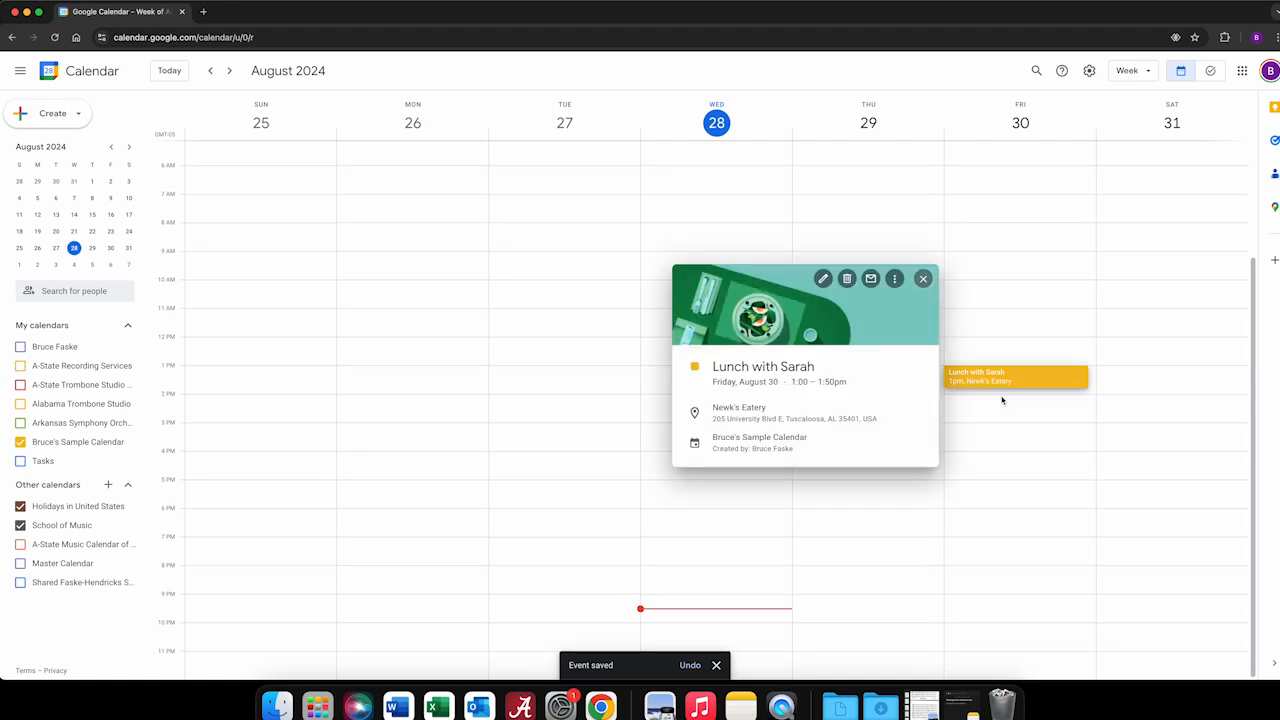
click(824, 280)
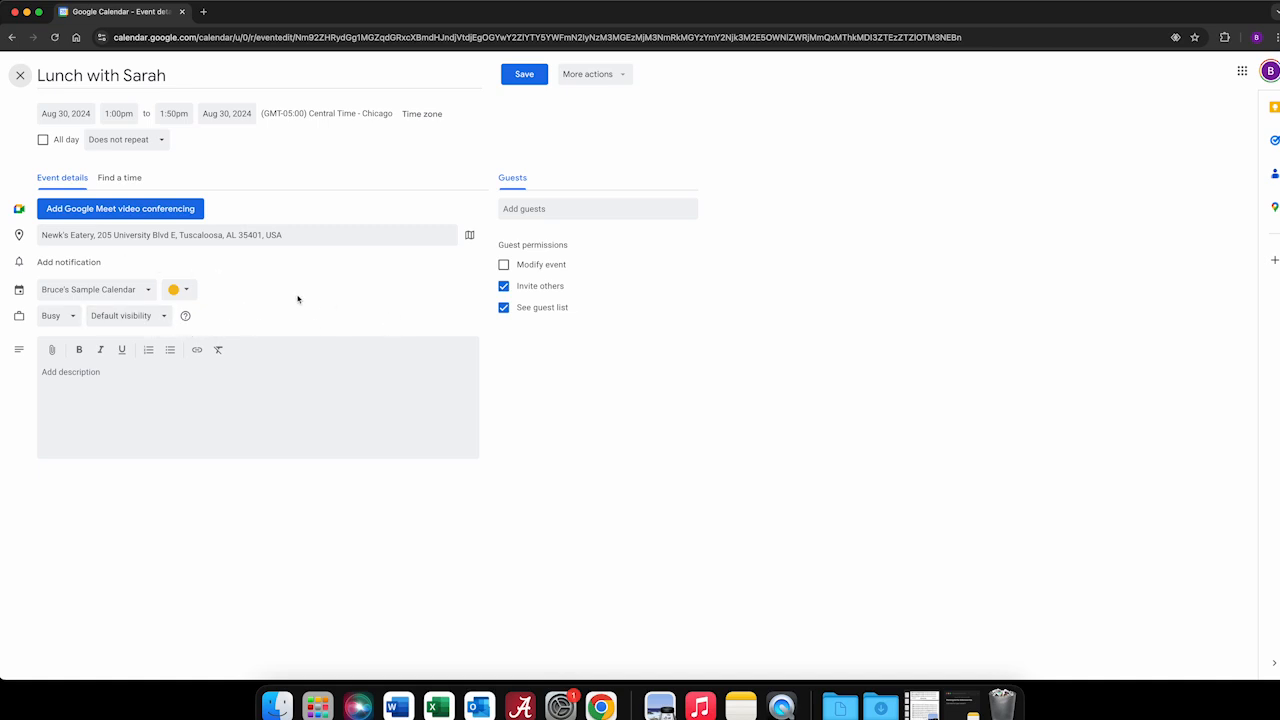
click(72, 262)
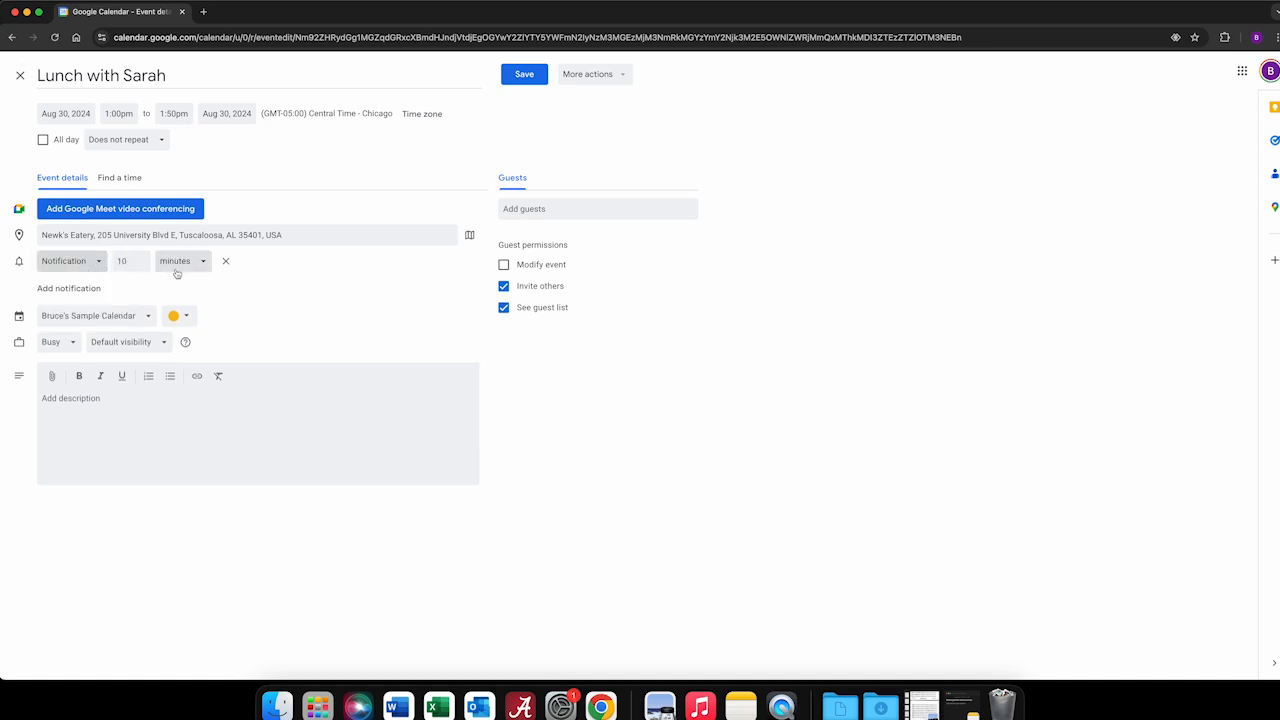
click(138, 261)
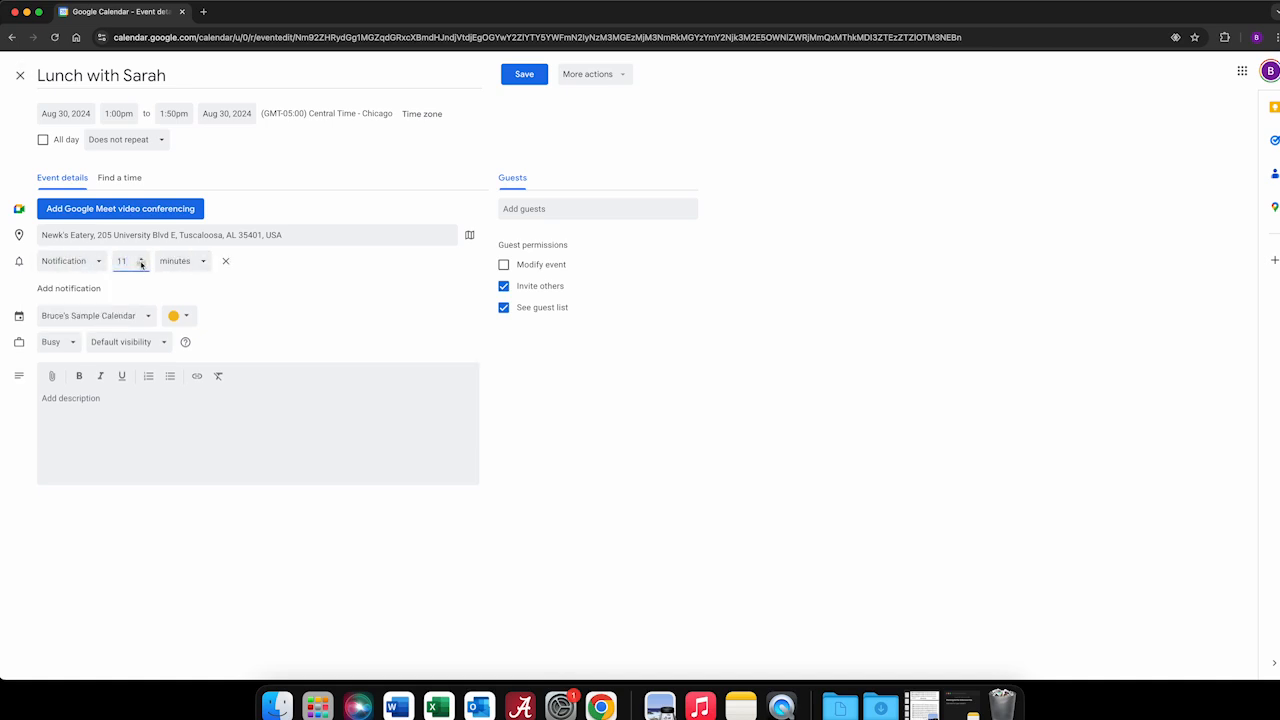
click(173, 262)
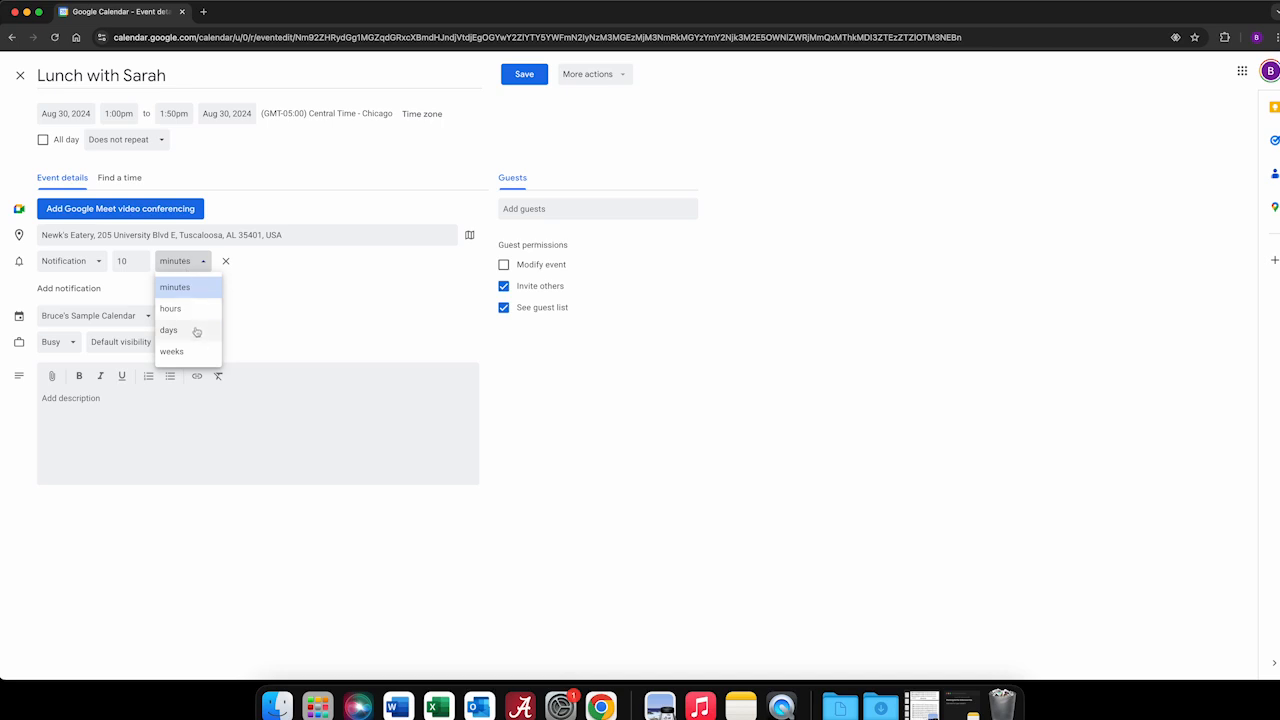
click(286, 294)
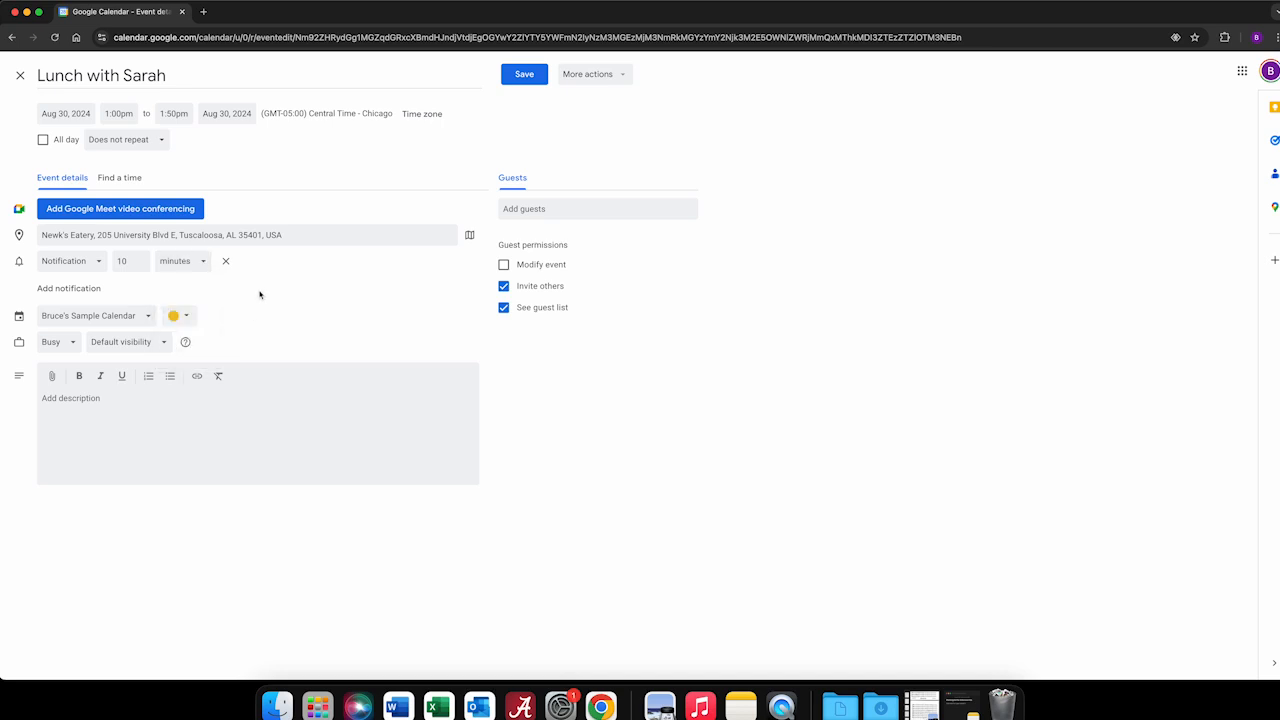
click(226, 261)
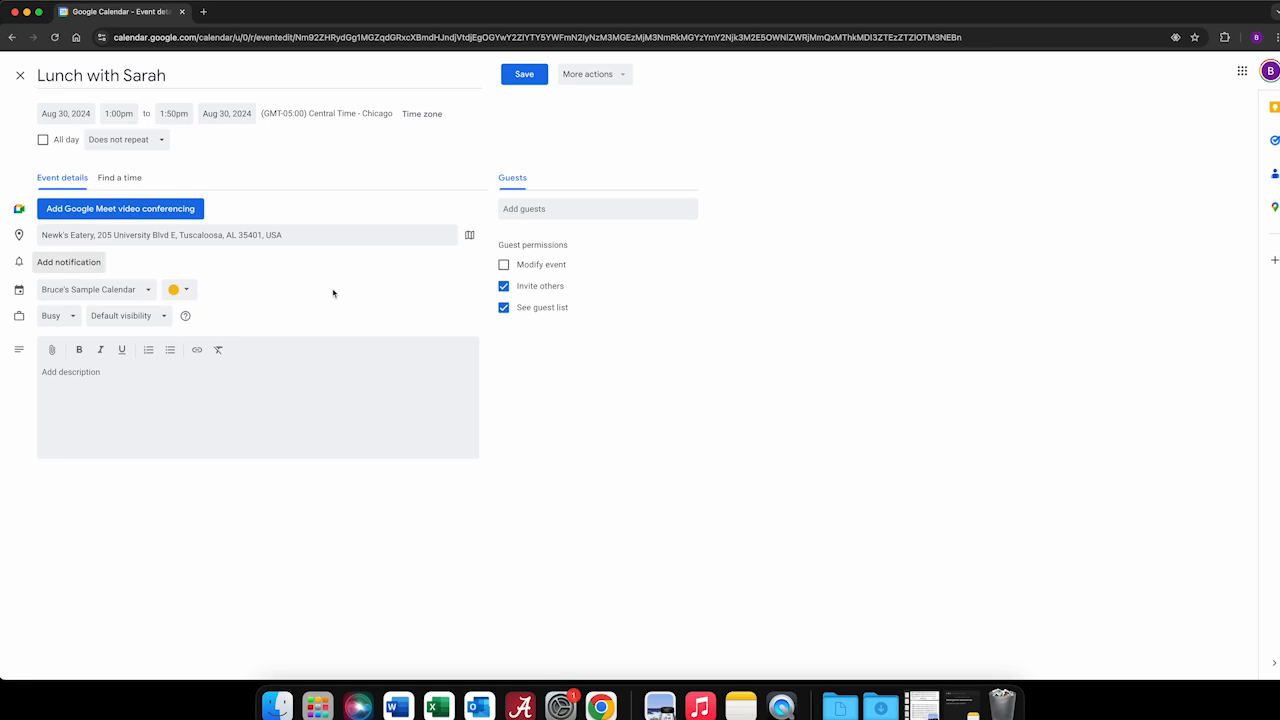
- Review the lunch event's availability and visibility options, keeping Busy and Default visibility, and save the event
click(71, 322)
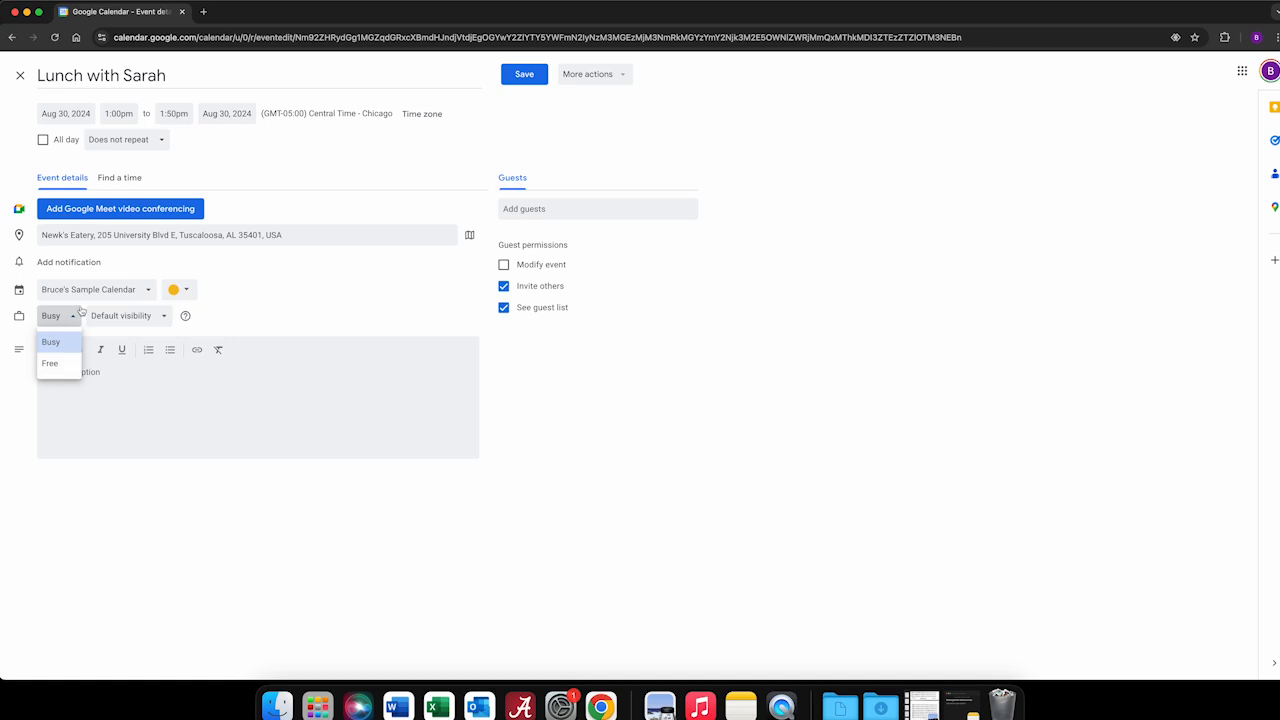
click(107, 318)
click(121, 317)
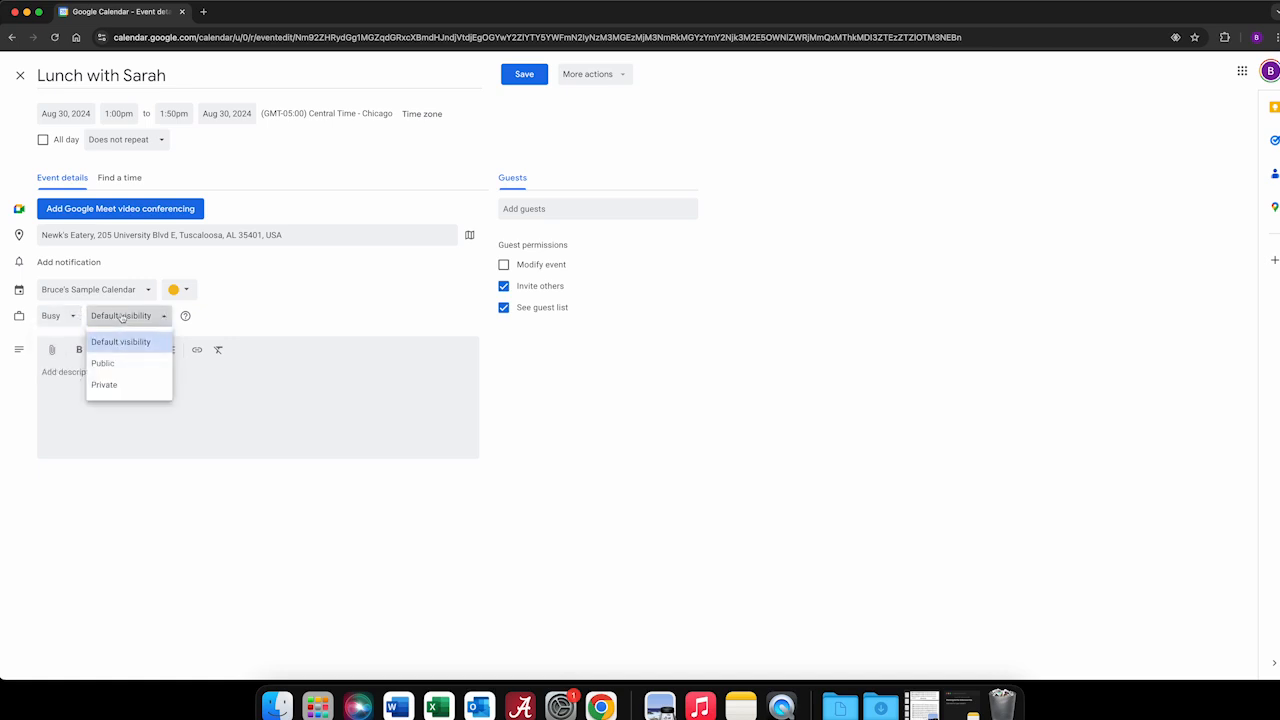
click(140, 337)
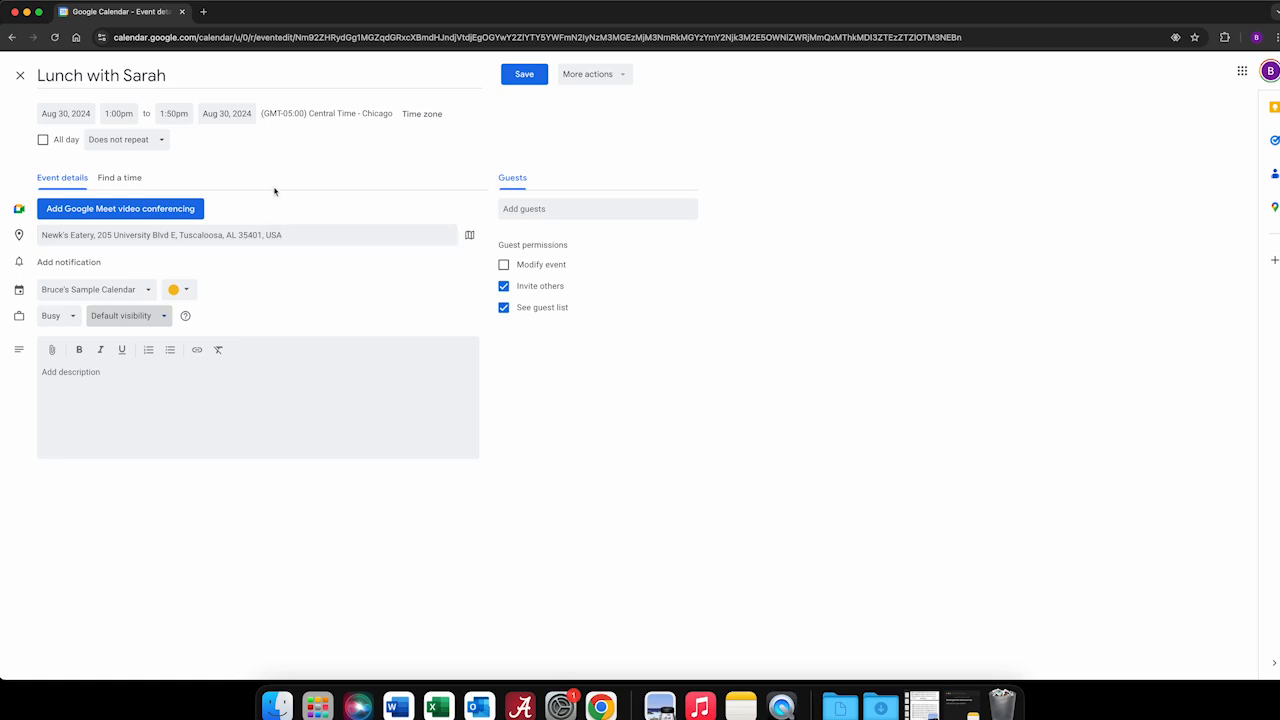
click(521, 84)
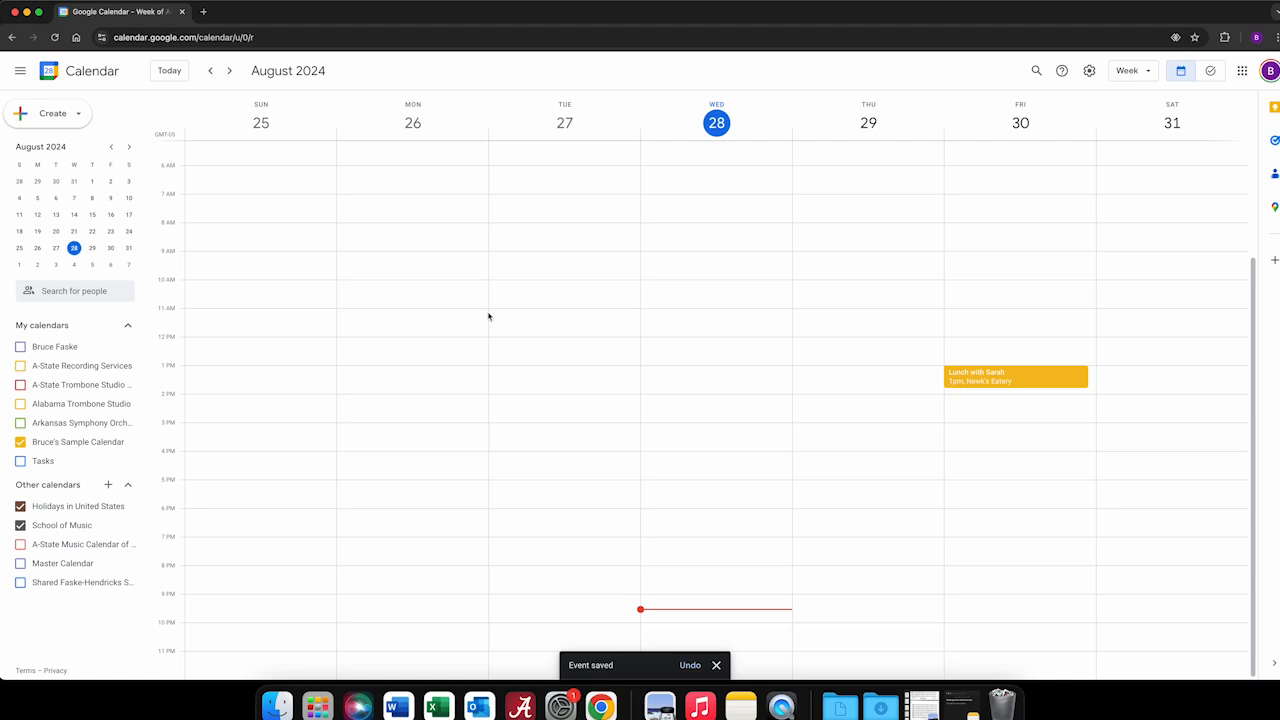
- Start an event on Monday, August 26, from 8:00am to 8:50am, titled "Theory I"
click(400, 234)
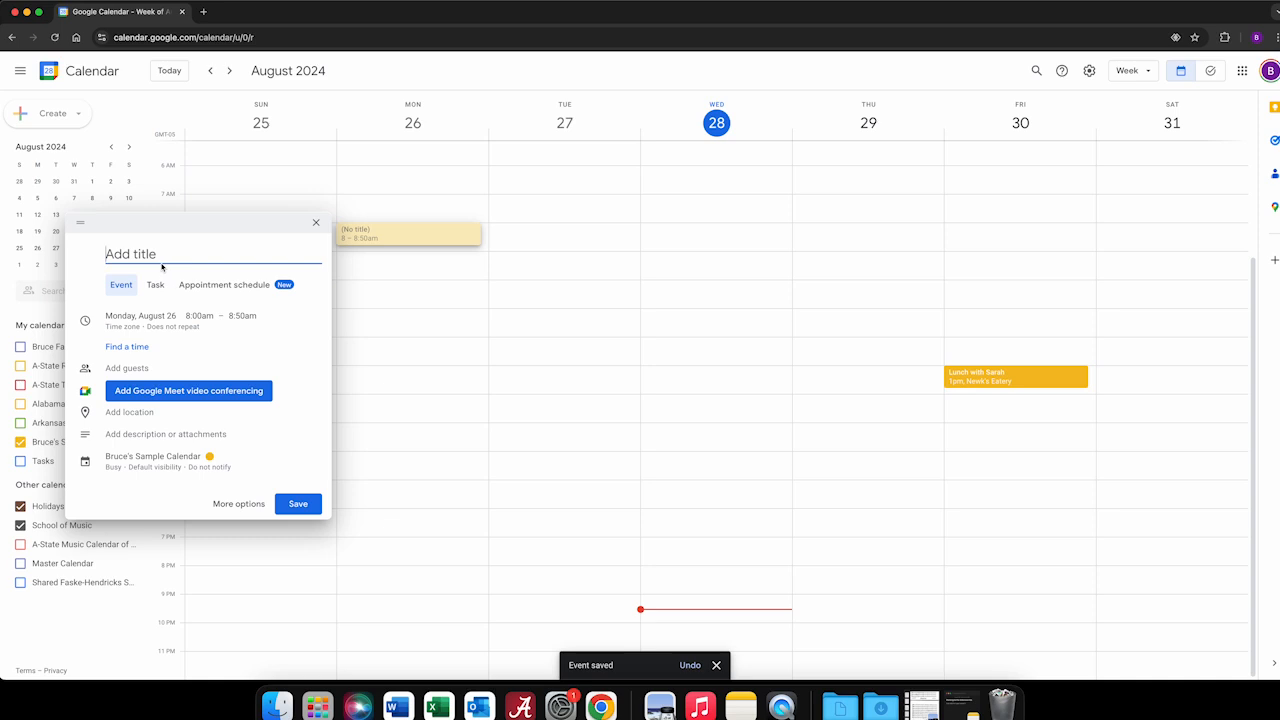
text(Theory)
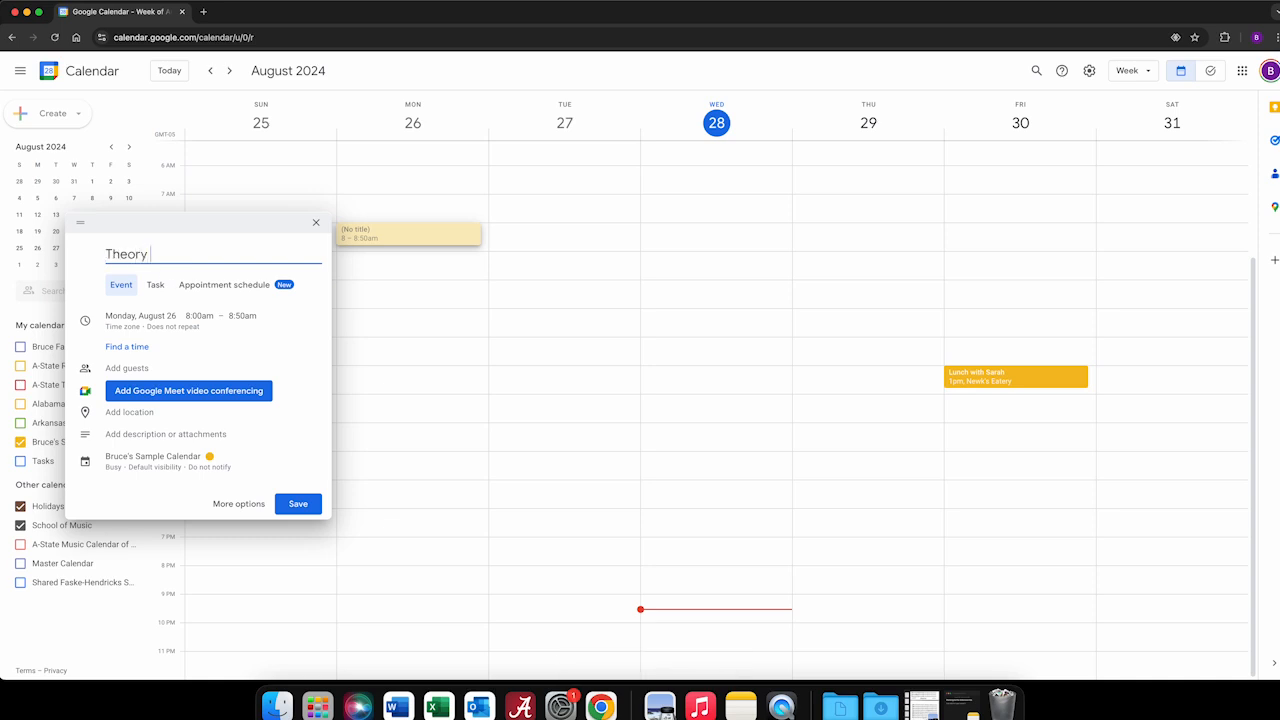
text(I)
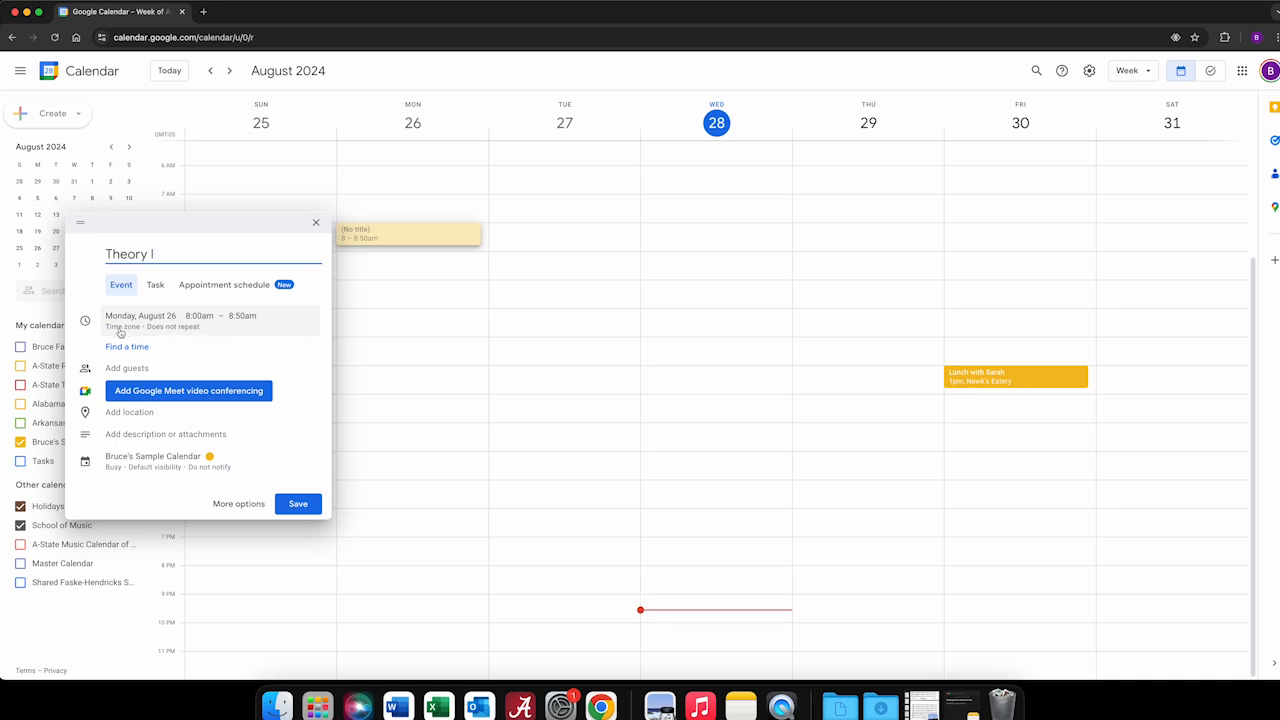
- Give the Theory I event a custom recurrence every 1 week on Monday, Wednesday and Friday
click(169, 331)
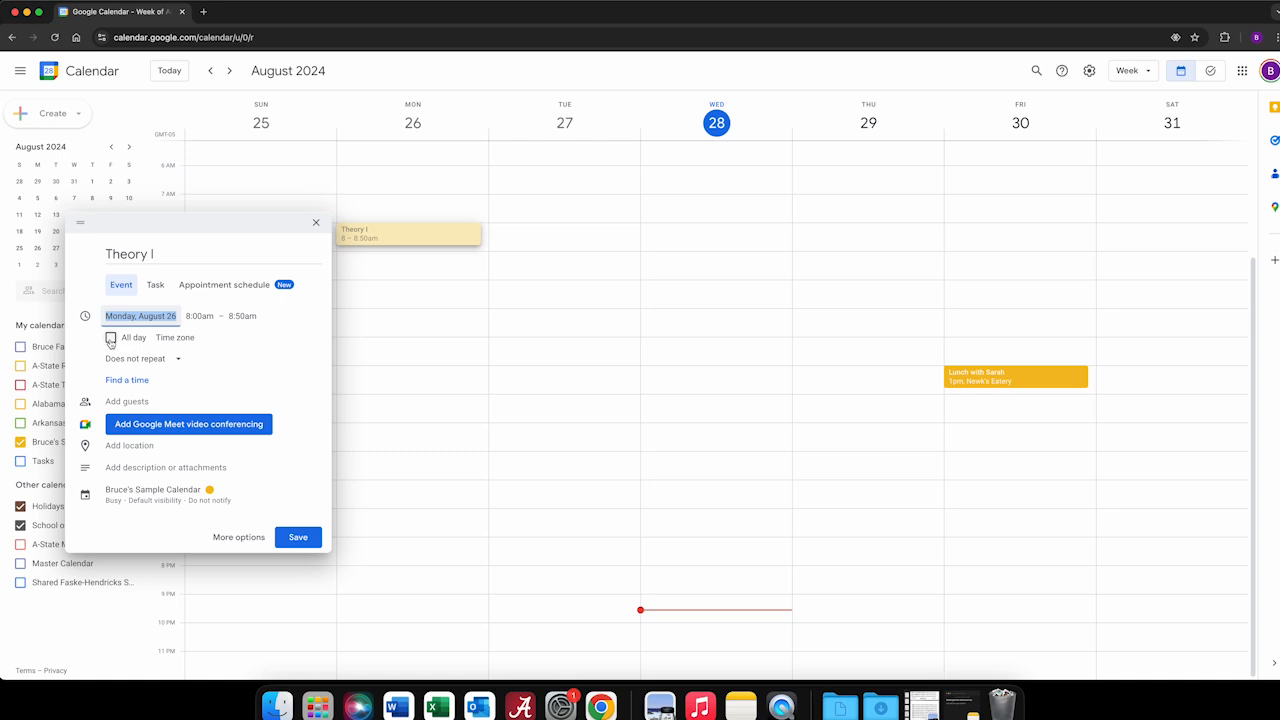
click(170, 363)
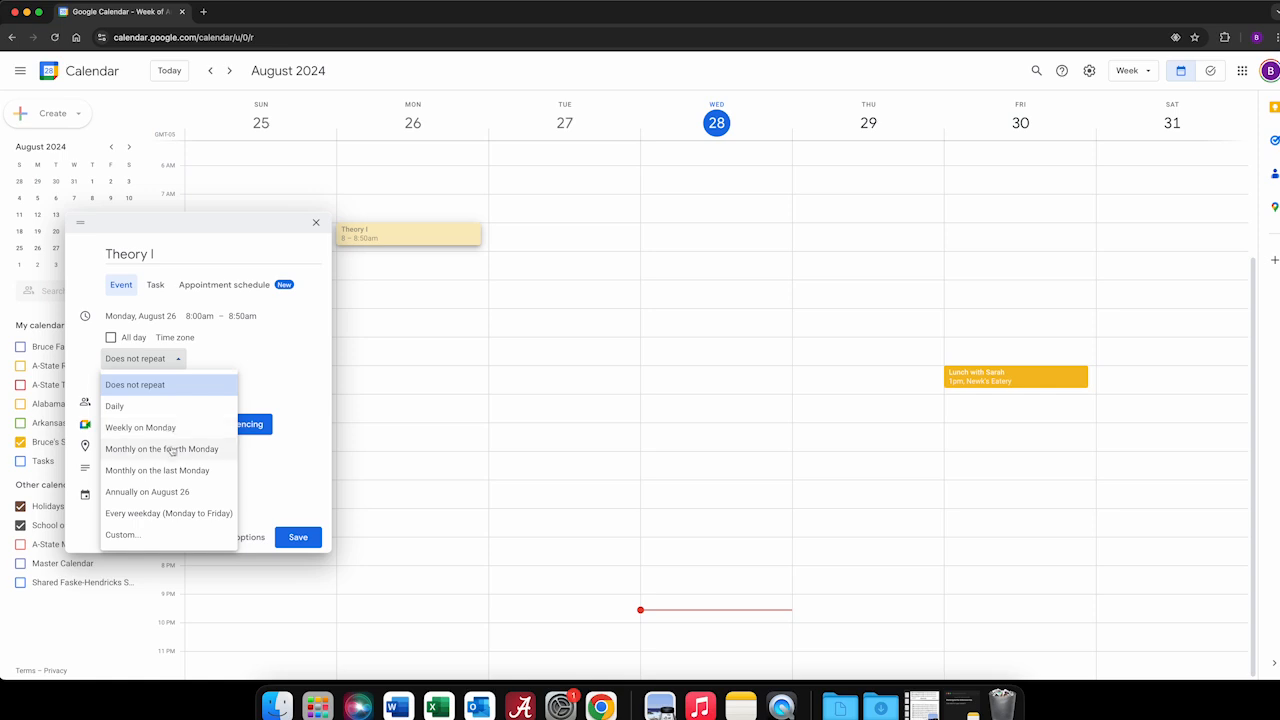
click(148, 535)
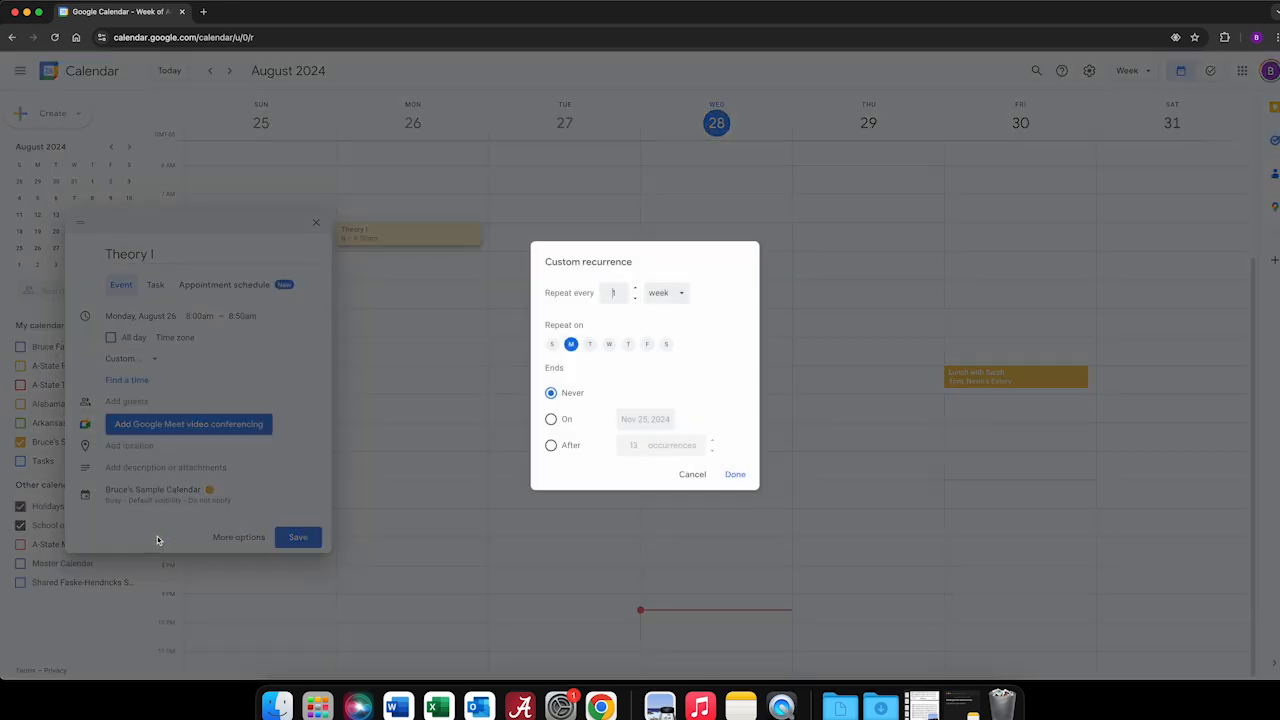
click(612, 346)
click(647, 344)
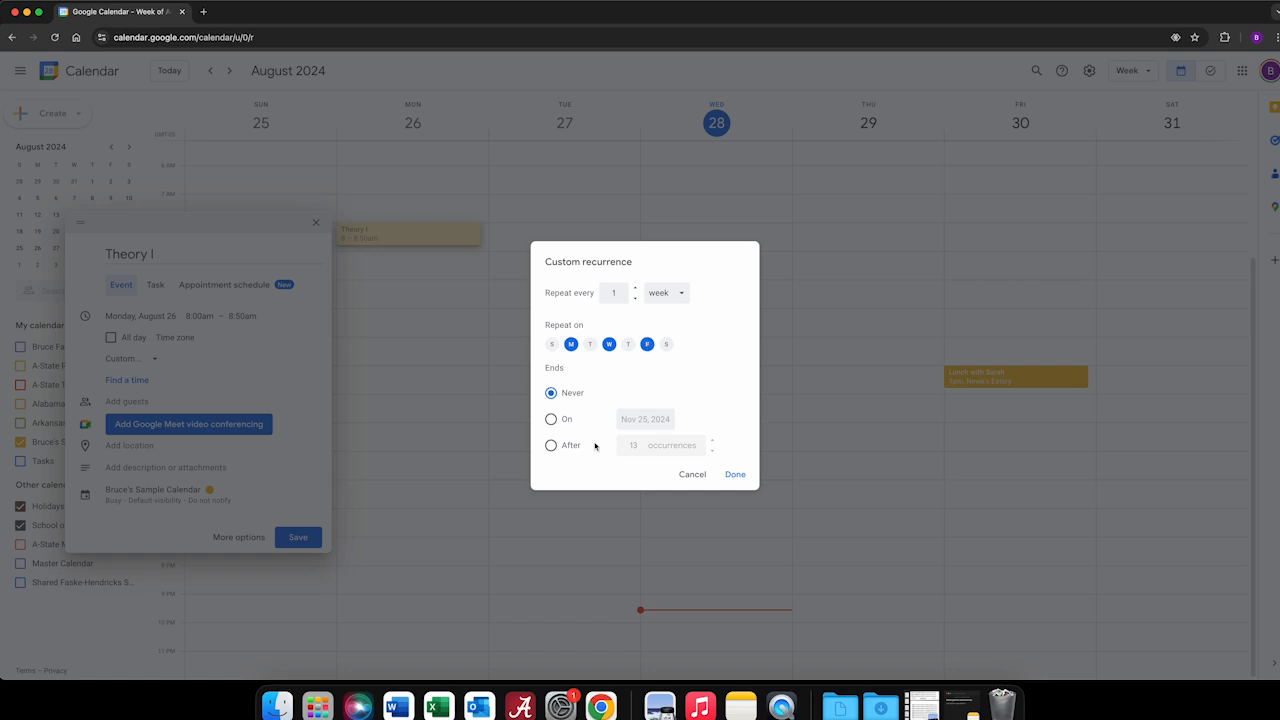
- End the Theory I recurrence on Dec 11, 2024, and save the event
click(551, 419)
click(650, 418)
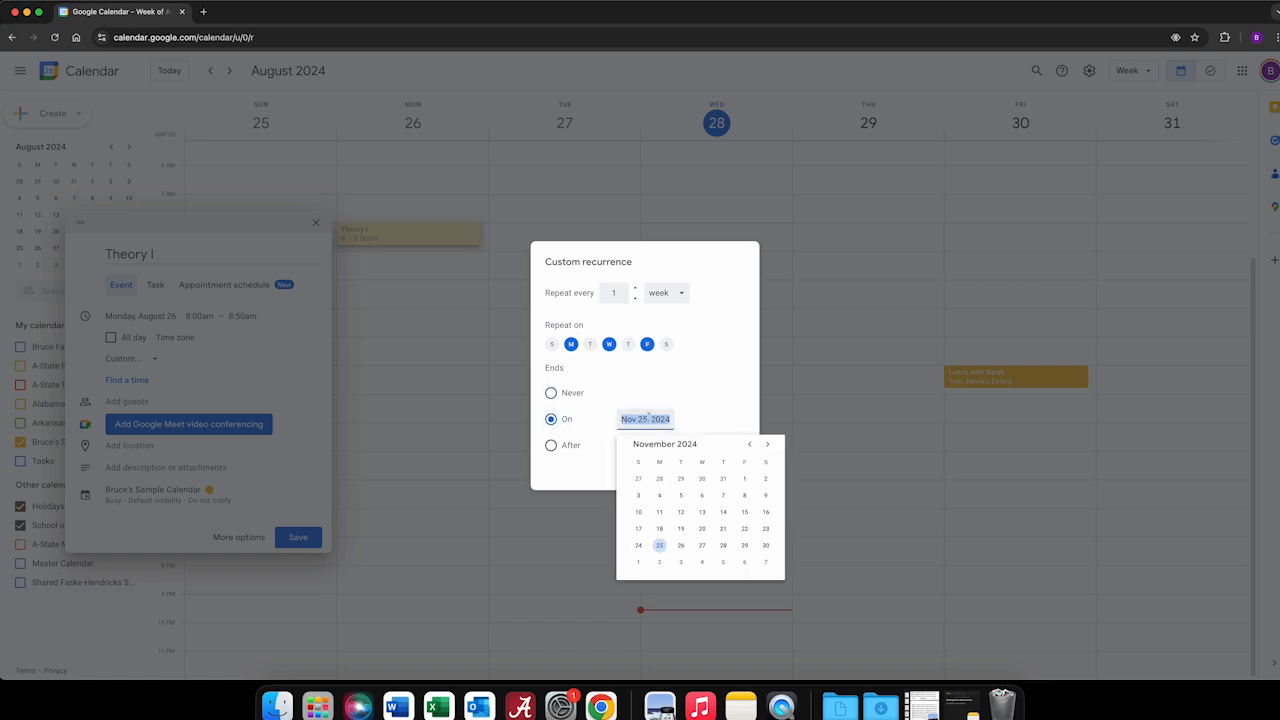
click(768, 446)
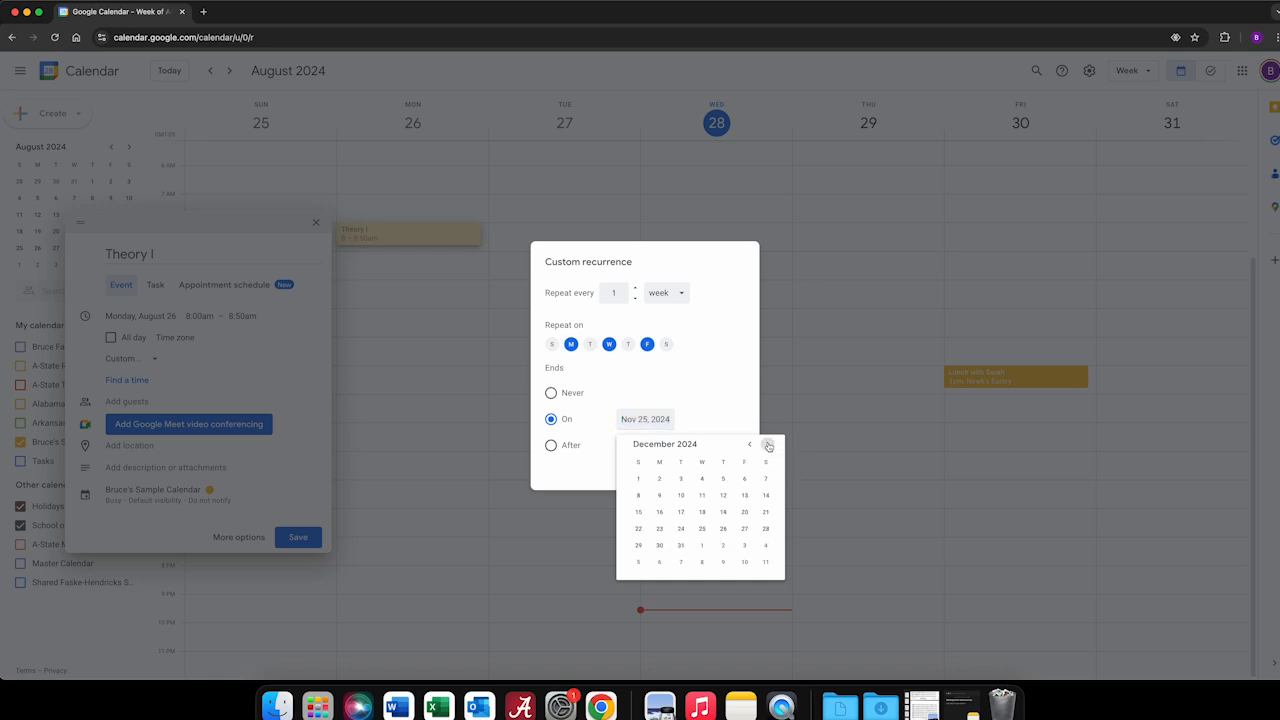
click(703, 496)
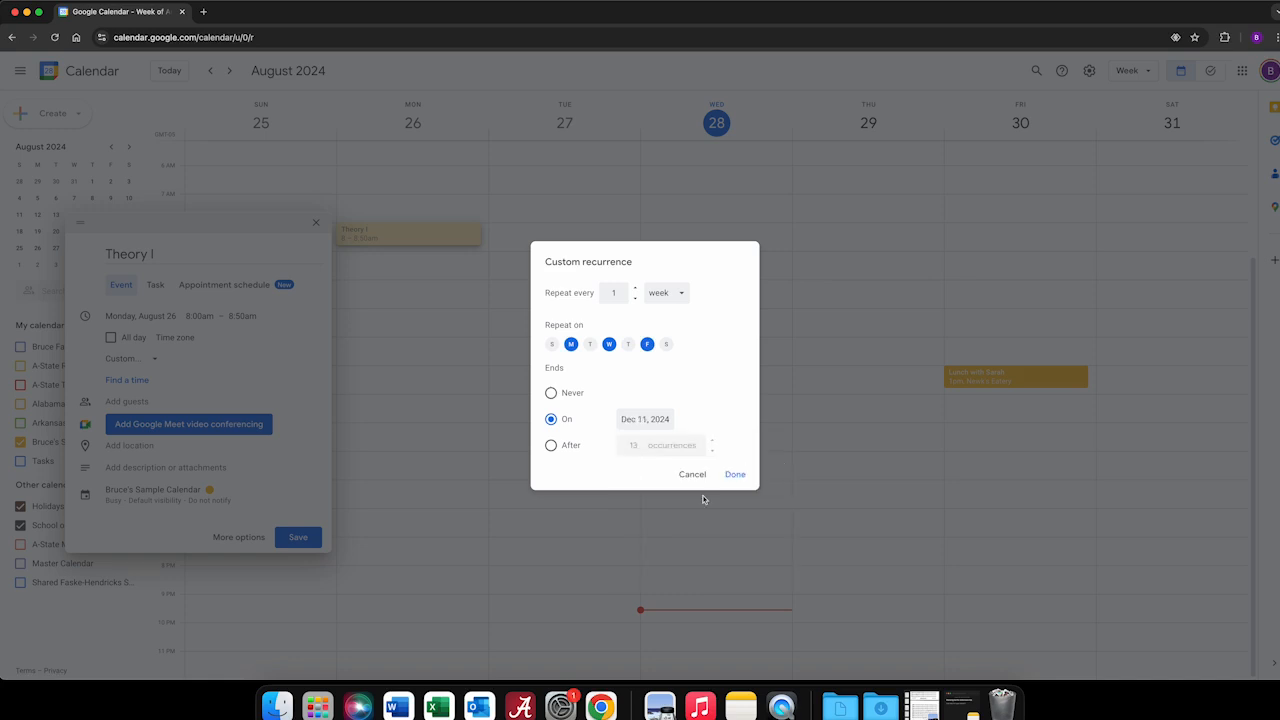
click(736, 475)
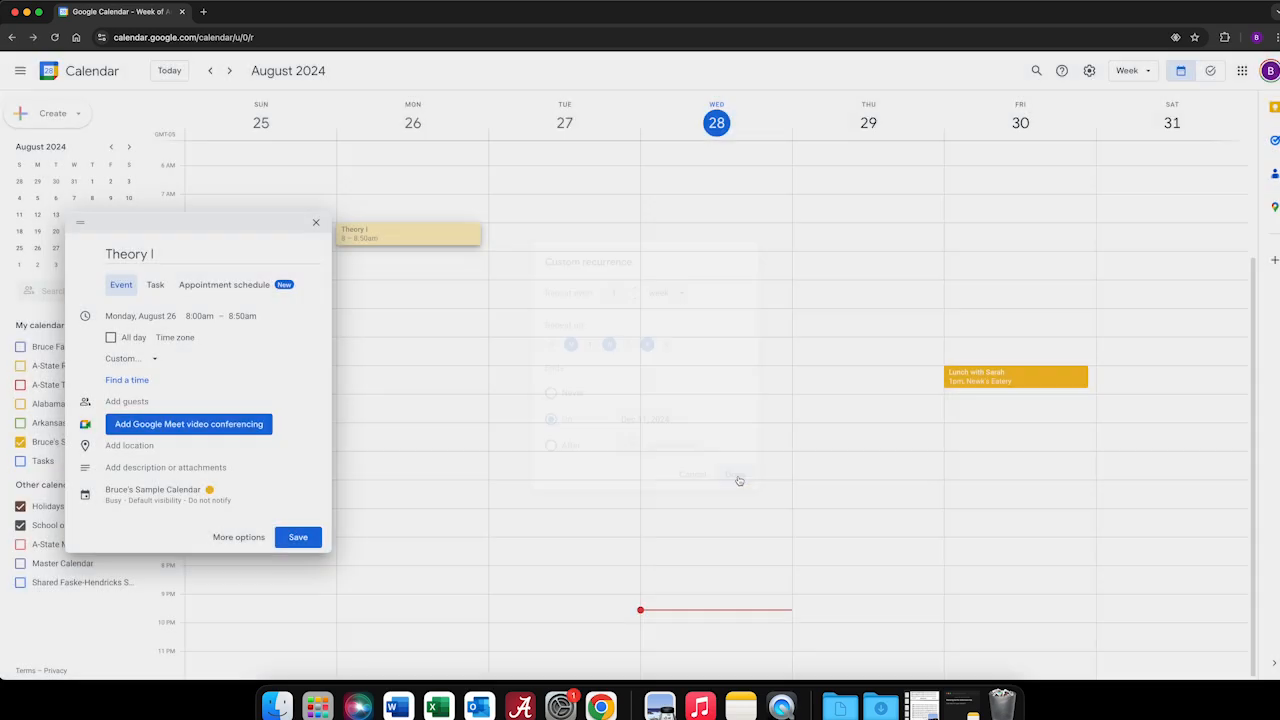
click(309, 539)
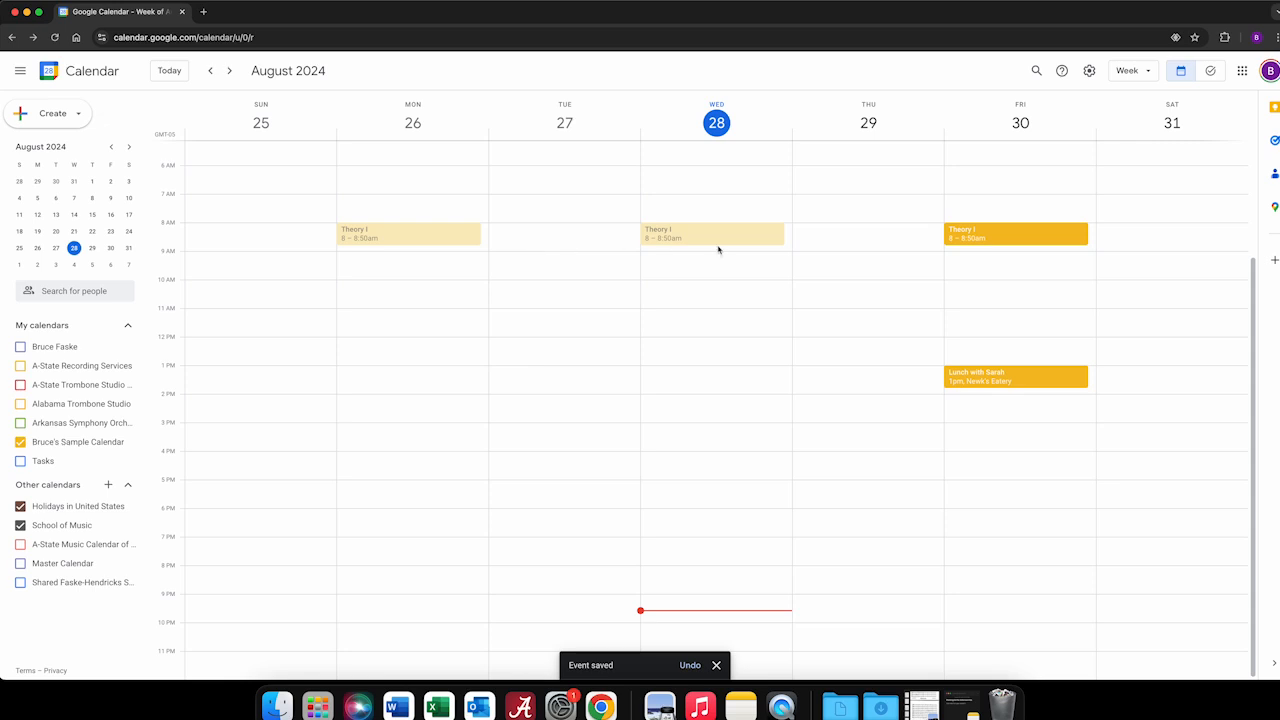
- Delete only the Monday, October 14 occurrence of the recurring Theory I event
click(230, 72)
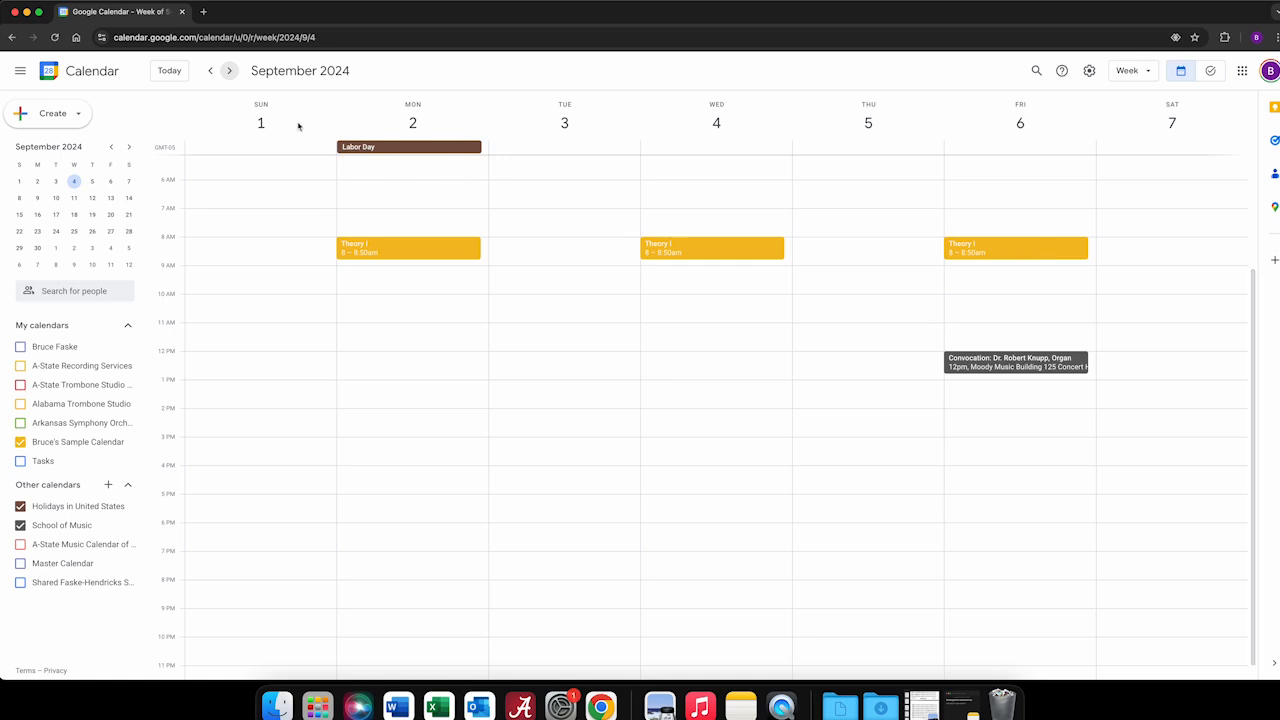
click(229, 71)
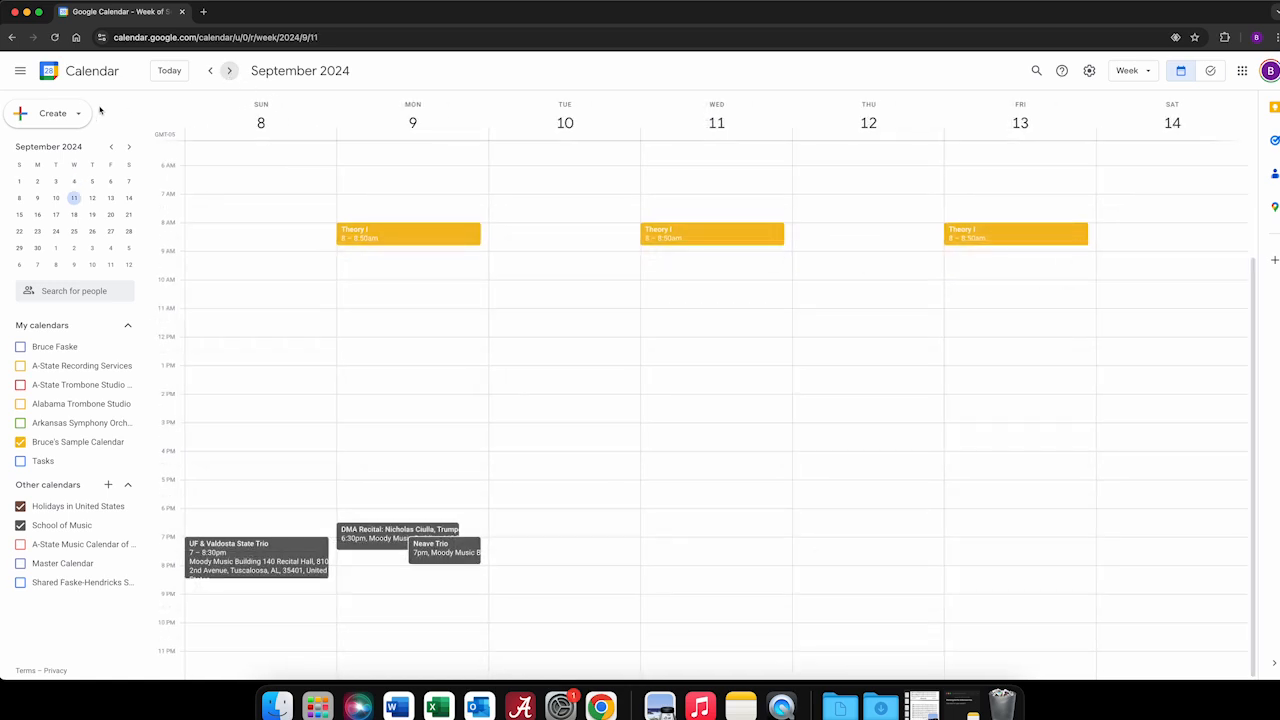
click(231, 71)
click(231, 71)
click(231, 71)
click(231, 71)
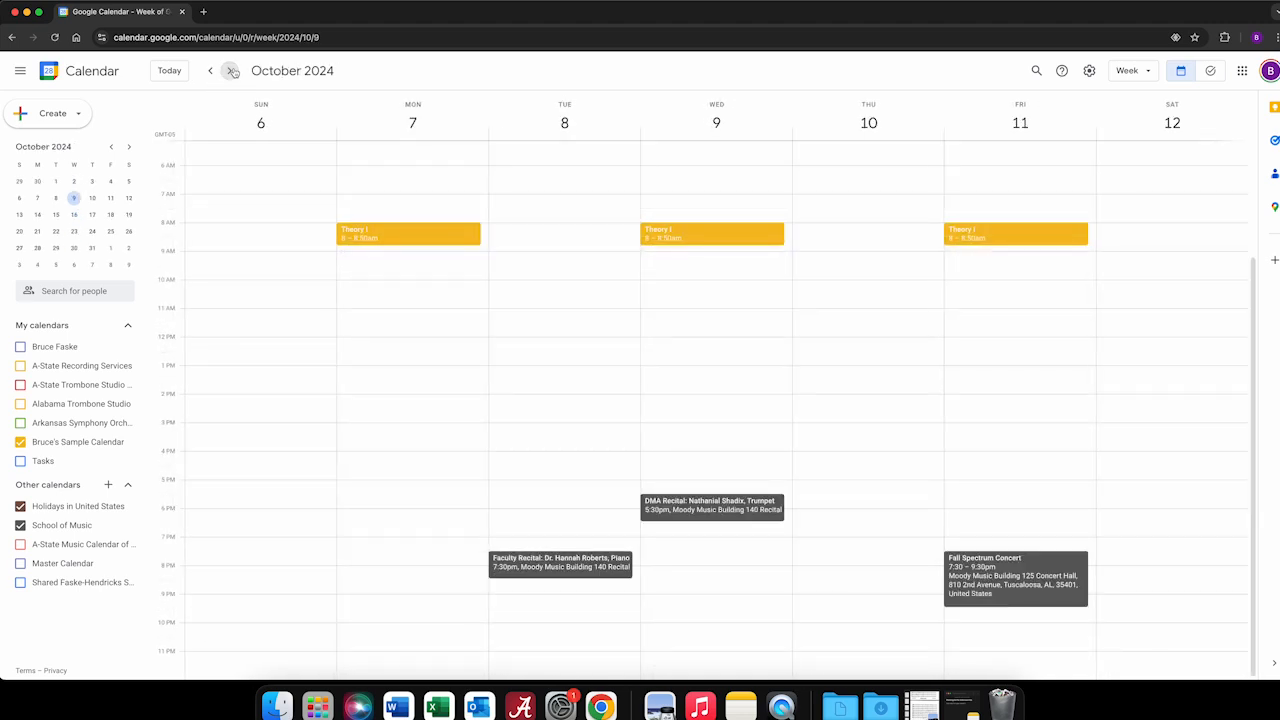
click(231, 71)
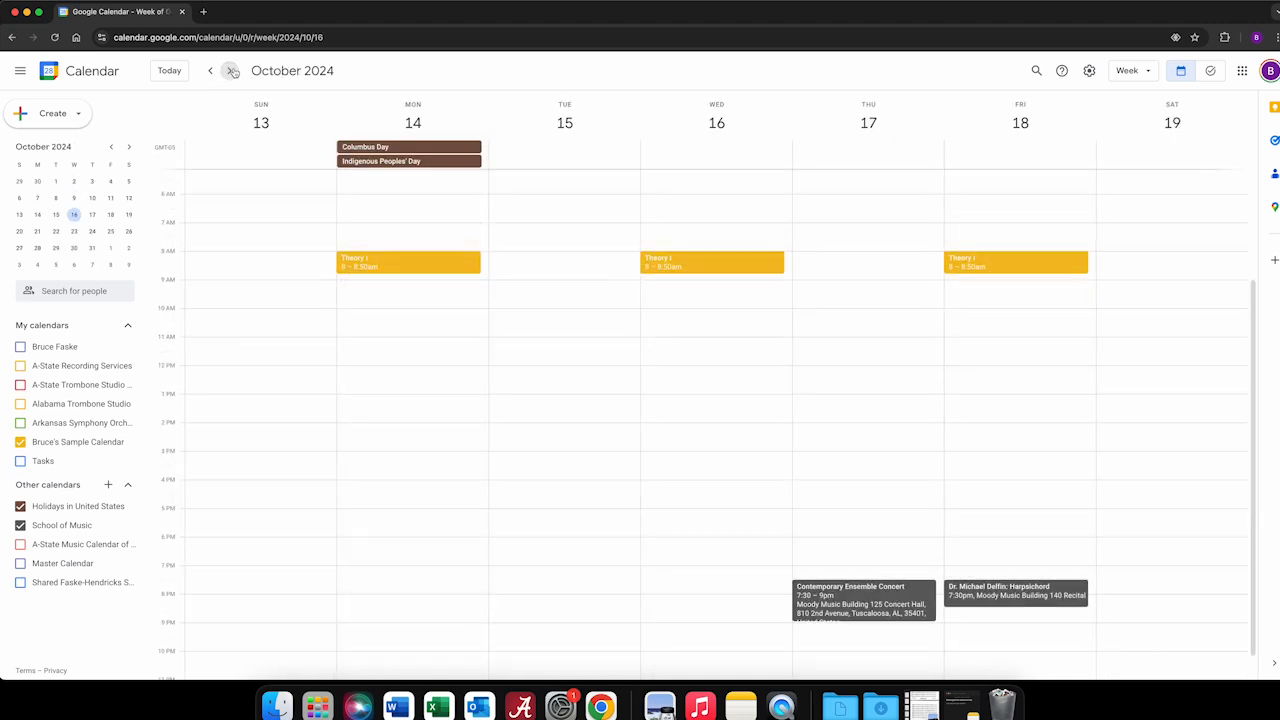
click(422, 266)
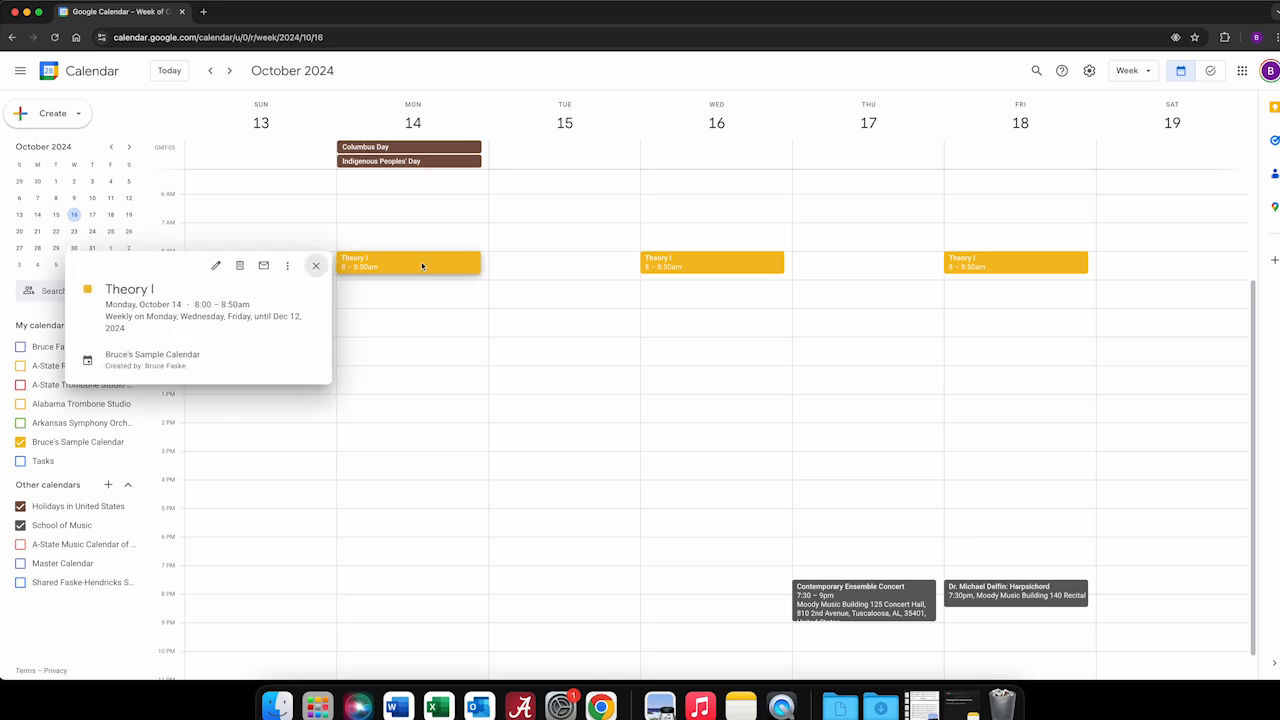
click(240, 268)
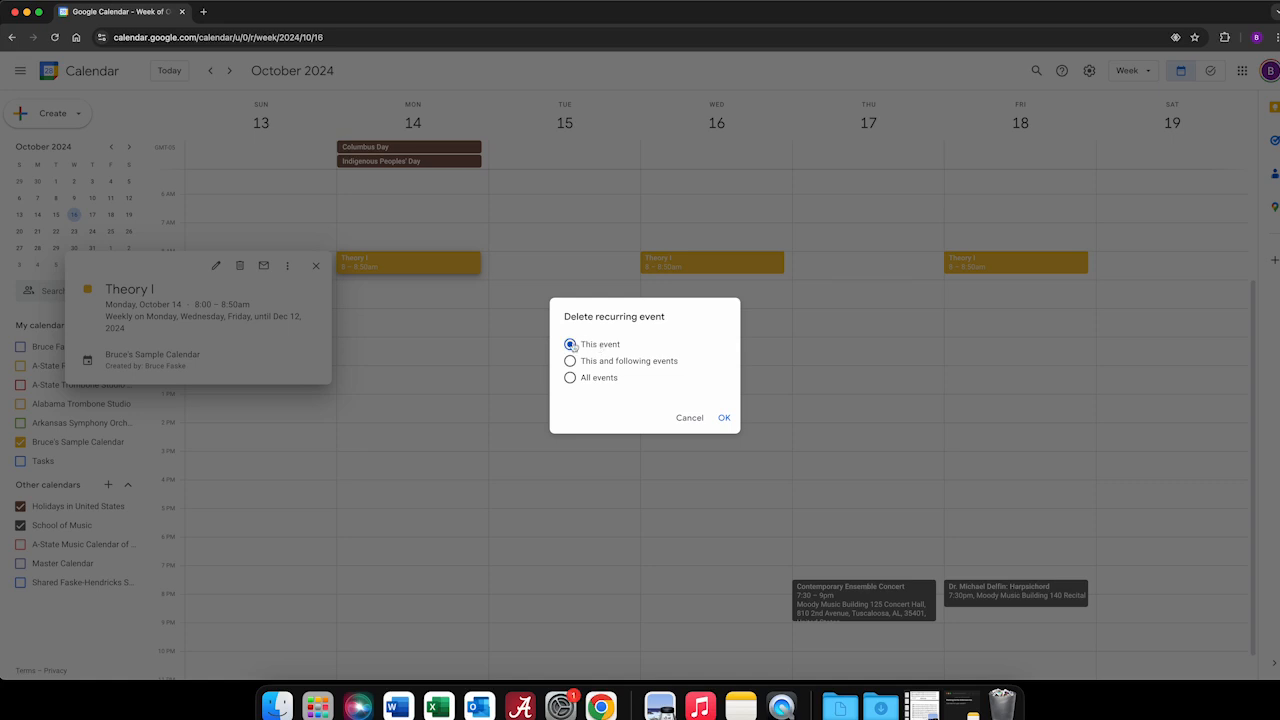
click(725, 419)
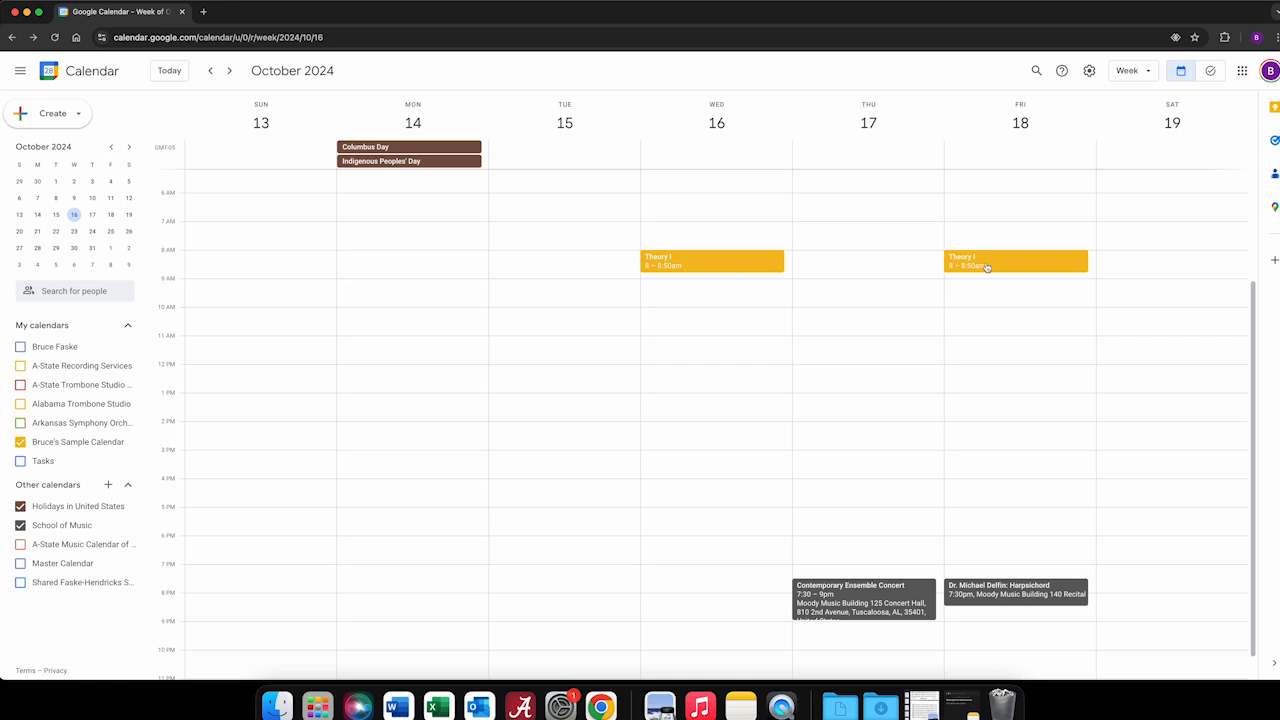
- Change the color of the Friday, October 18 Theory I class to red and save it for this event only
click(982, 263)
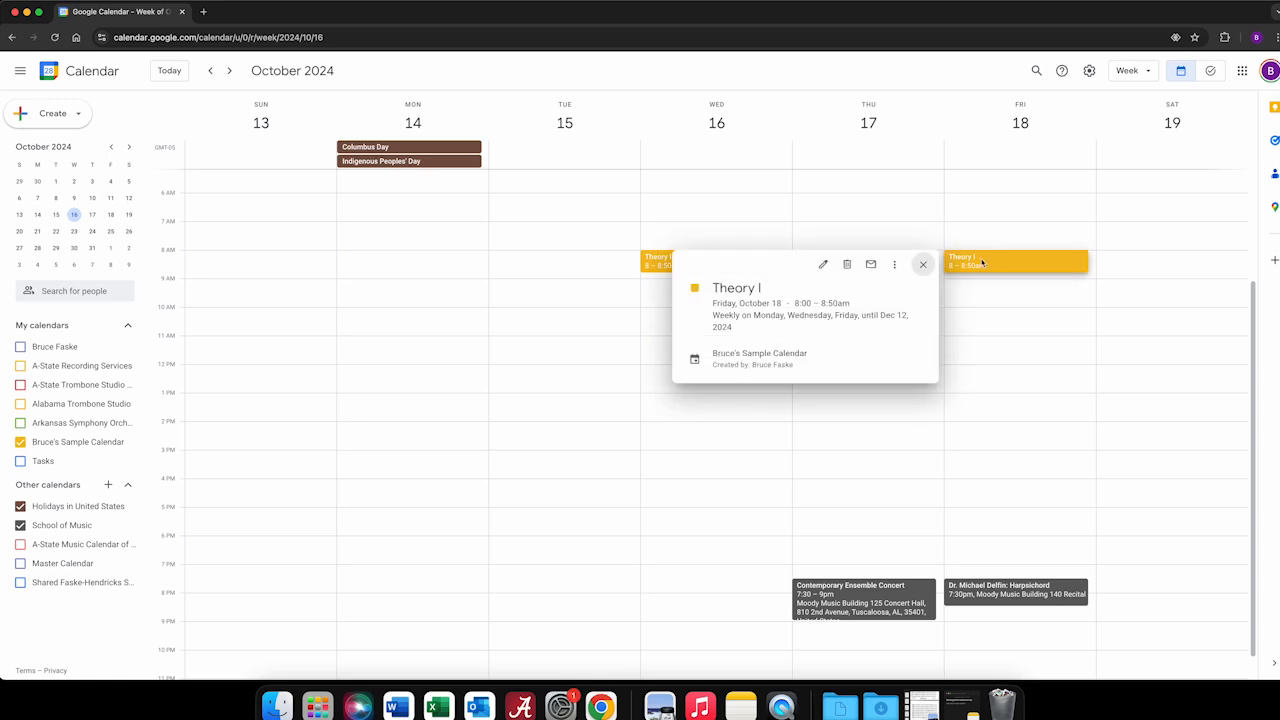
click(824, 266)
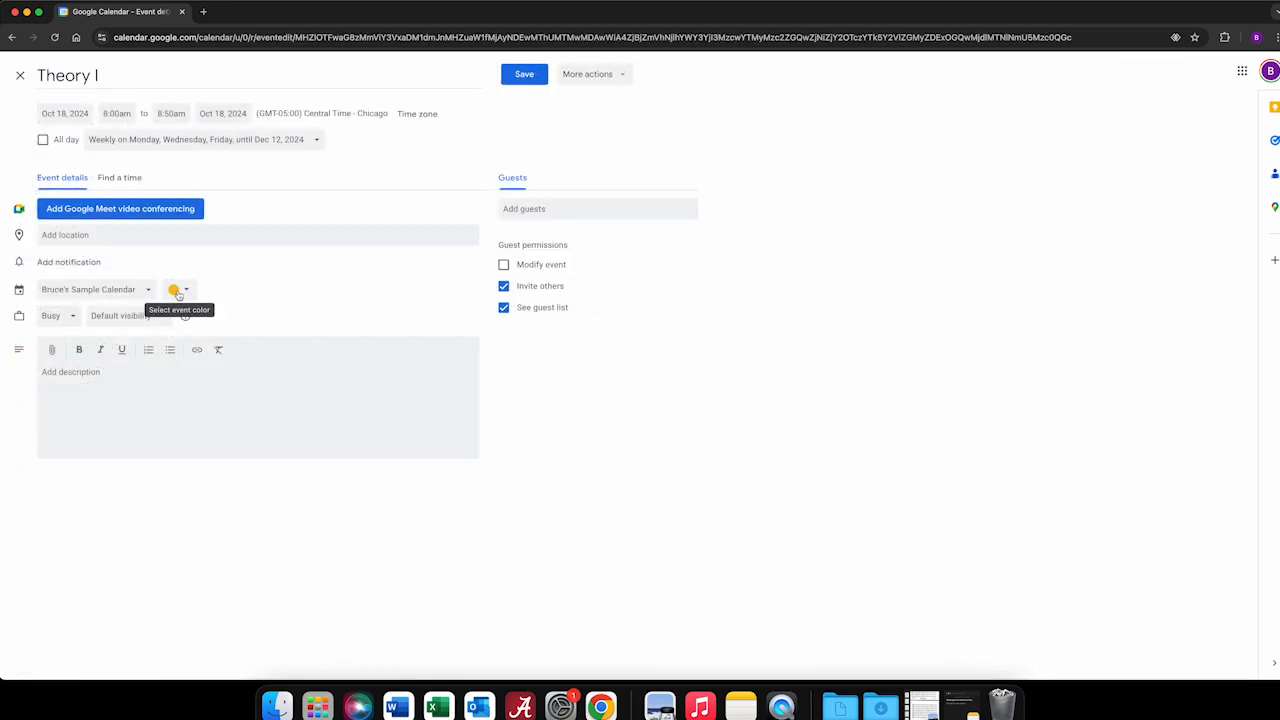
click(178, 293)
click(172, 290)
click(524, 74)
click(727, 418)
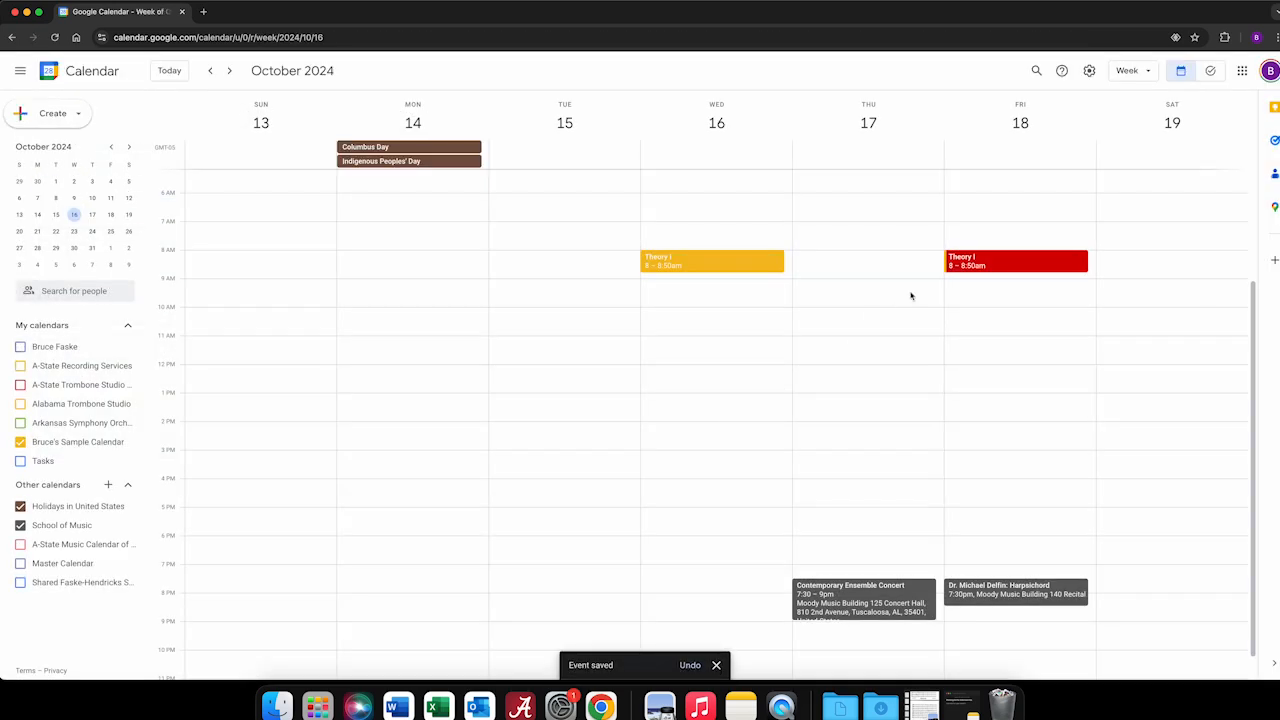
- Check the Theory I classes in the week of October 20, return to the previous week and close the browser window
click(229, 71)
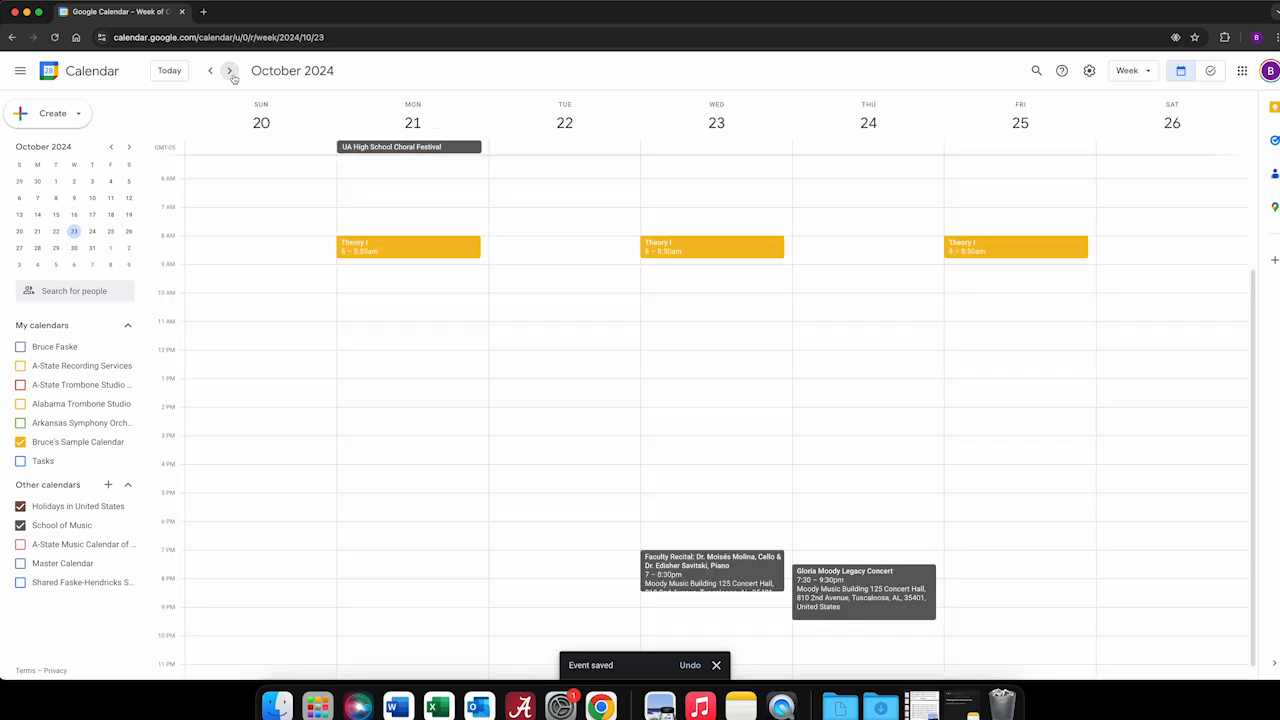
click(210, 71)
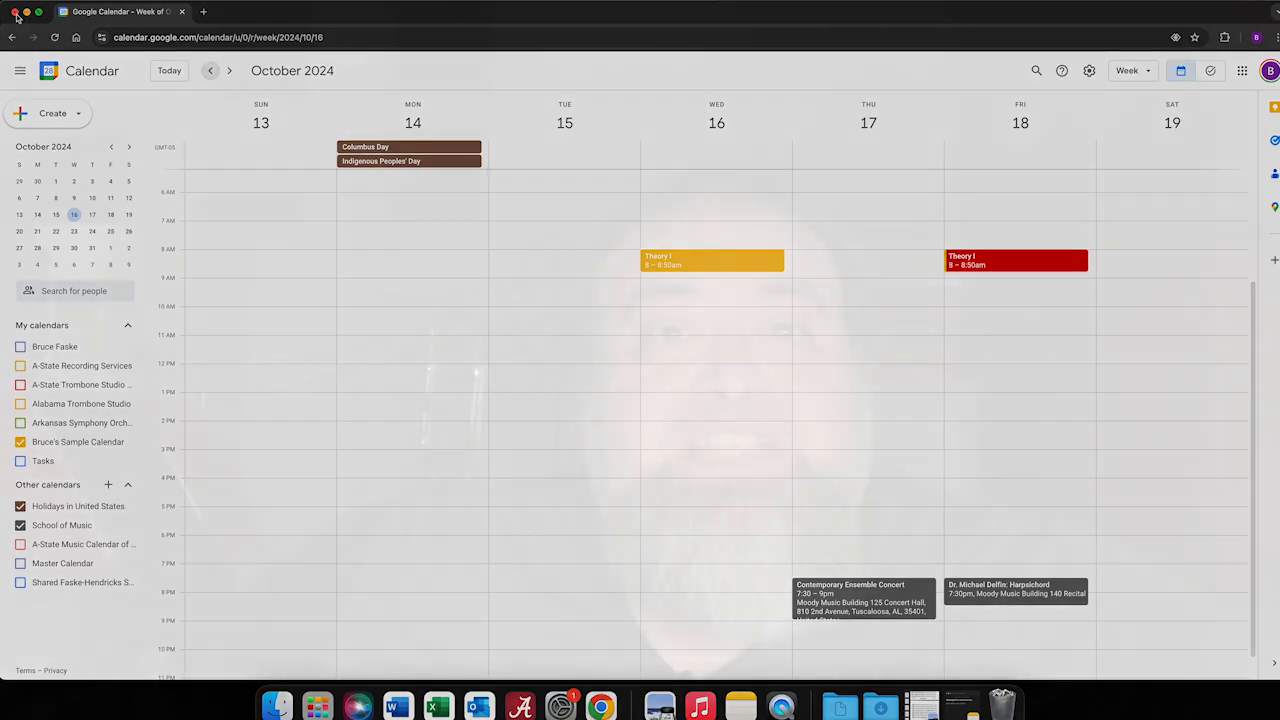
click(15, 12)
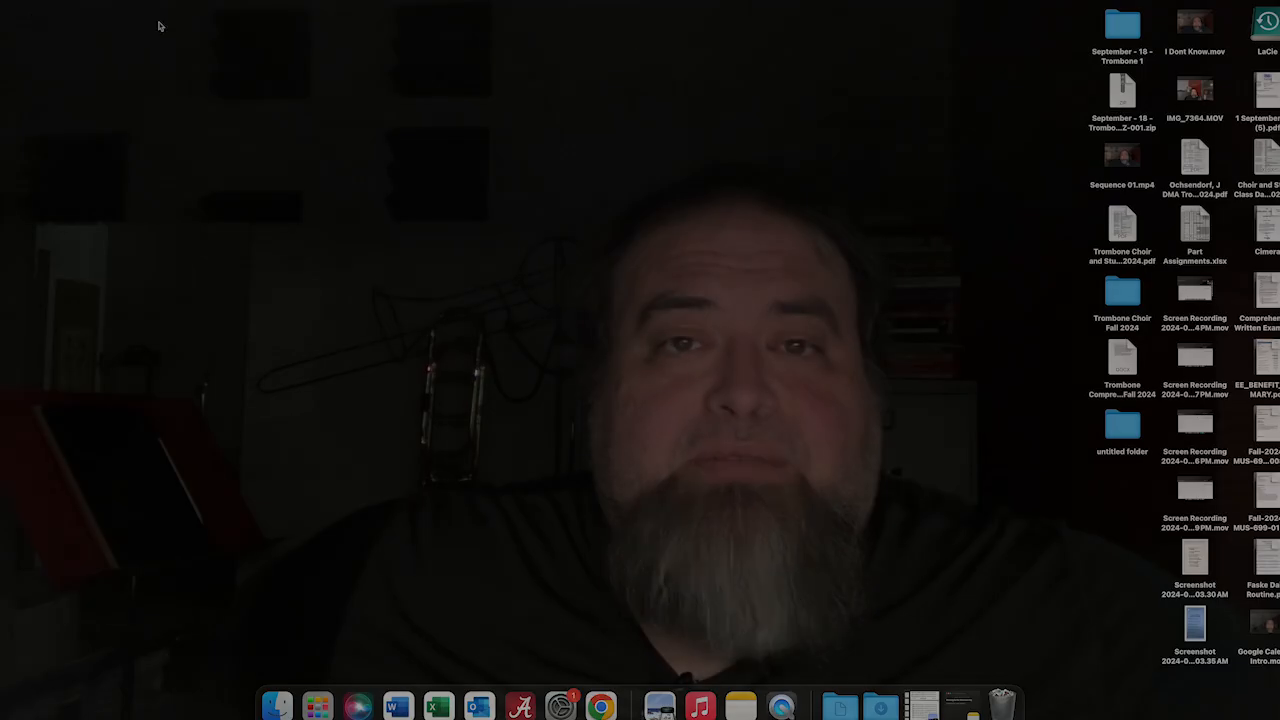